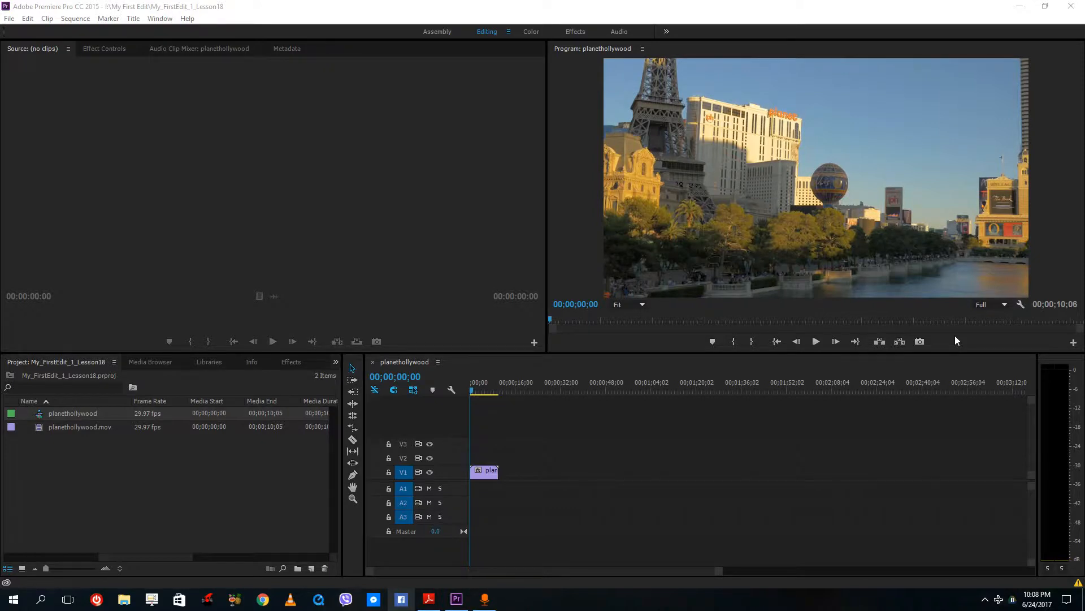
# Show the Lumetri Color panel and place the playhead on the planethollywood clip at 00;00;03;24.
pyautogui.click(370, 17)
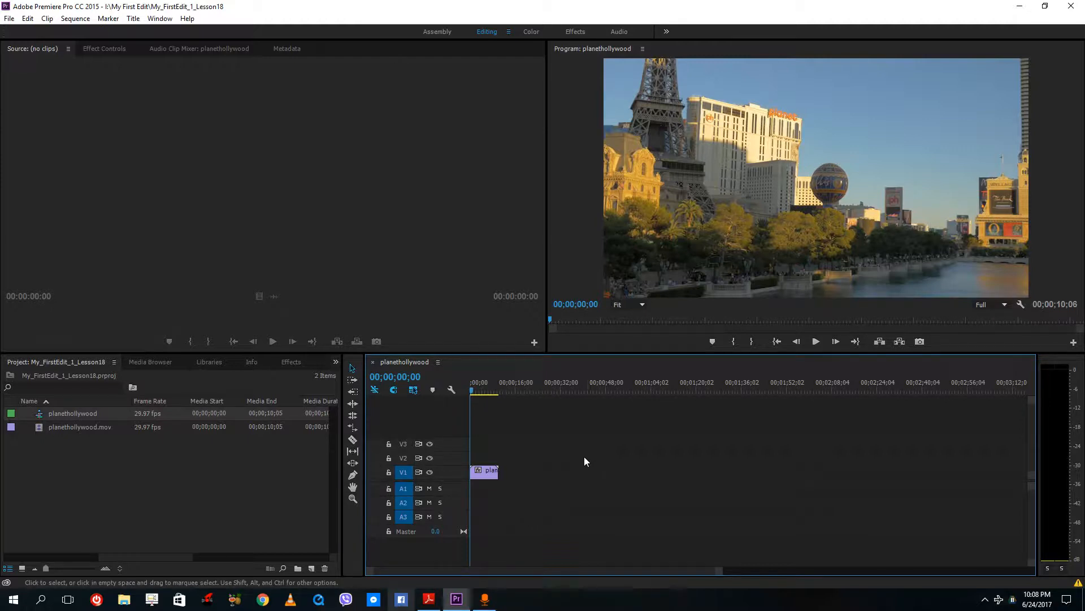
pyautogui.click(160, 19)
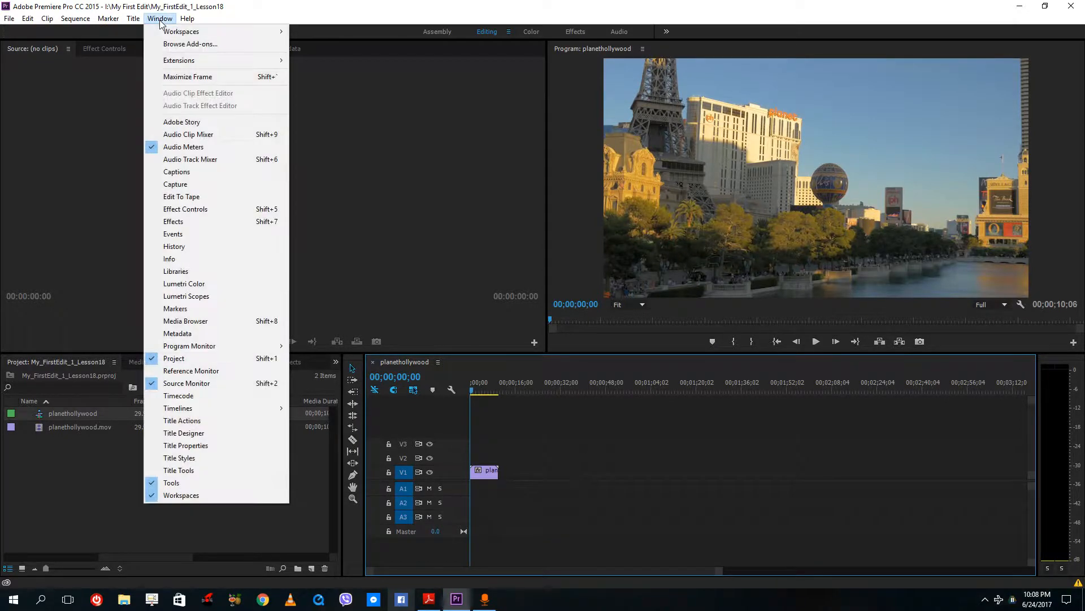
pyautogui.click(220, 283)
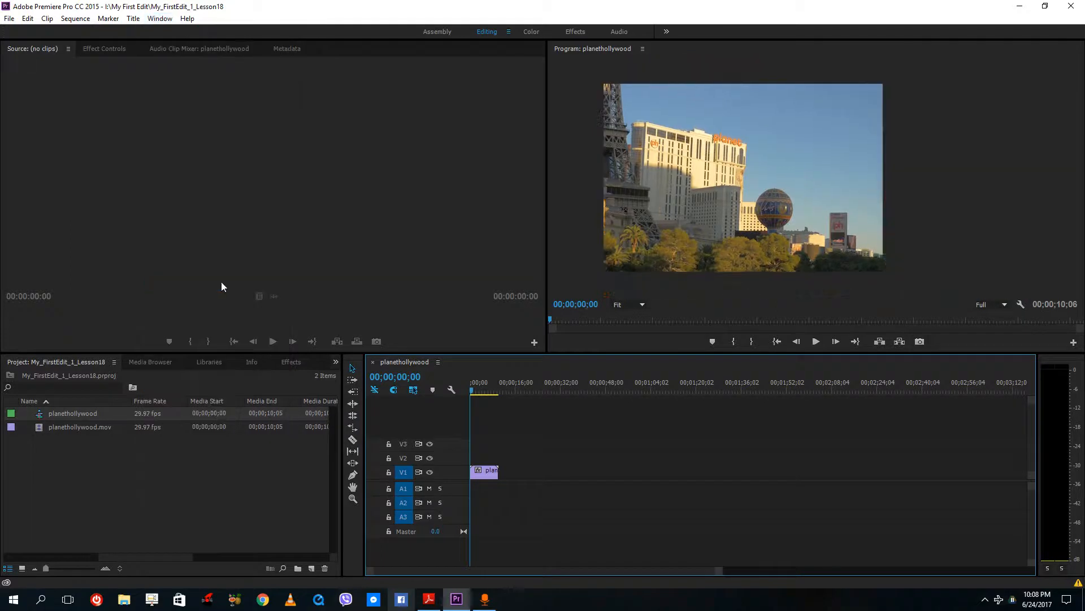
pyautogui.click(481, 390)
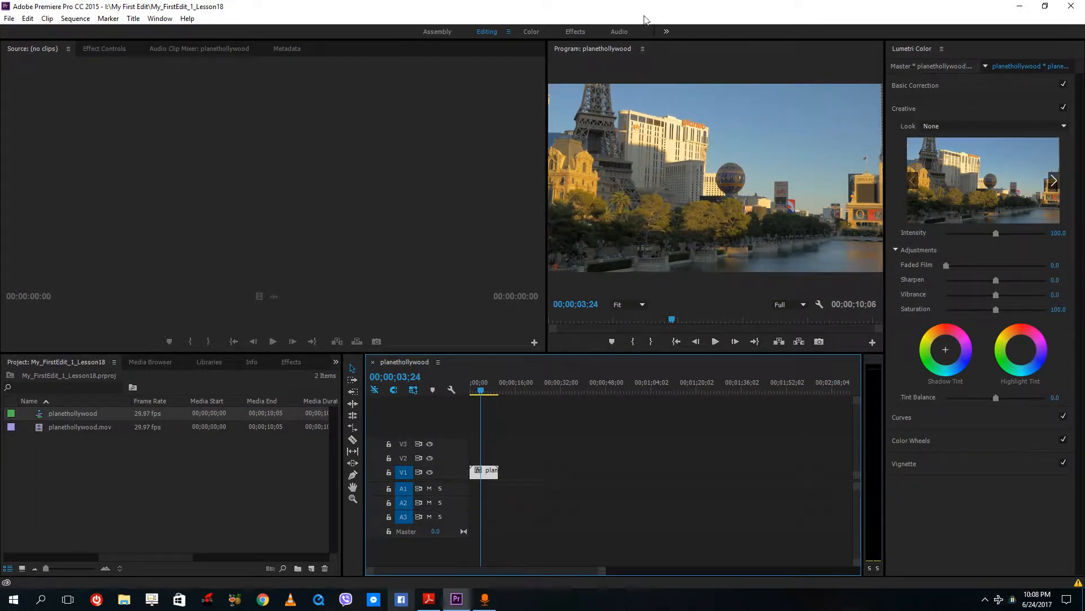
# Switch Basic Correction off and back on, and expand its settings for the clip.
pyautogui.click(1063, 85)
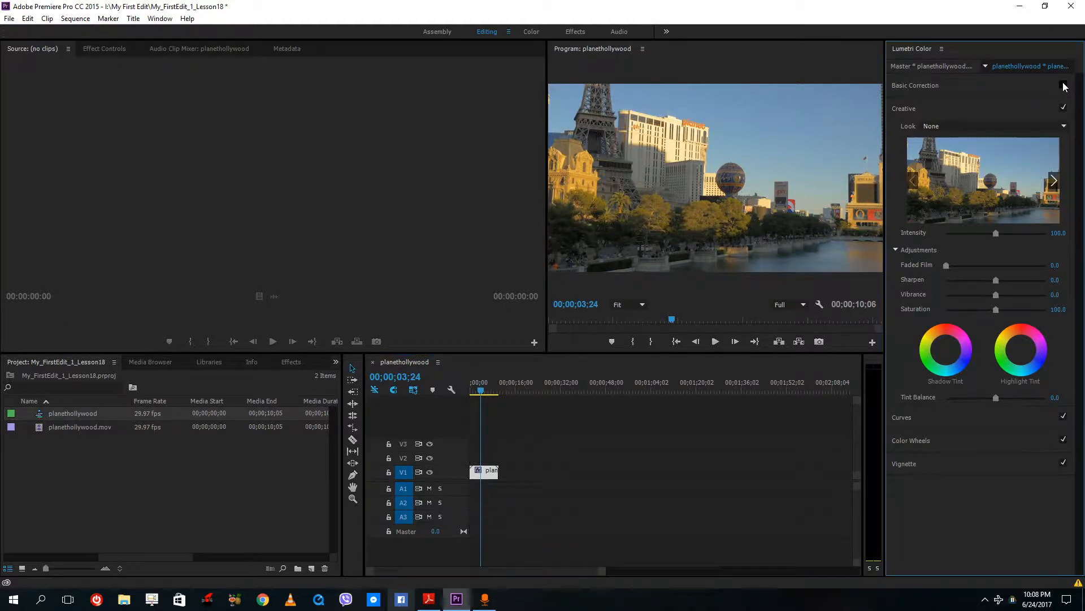
pyautogui.click(1063, 85)
pyautogui.click(919, 85)
pyautogui.click(918, 84)
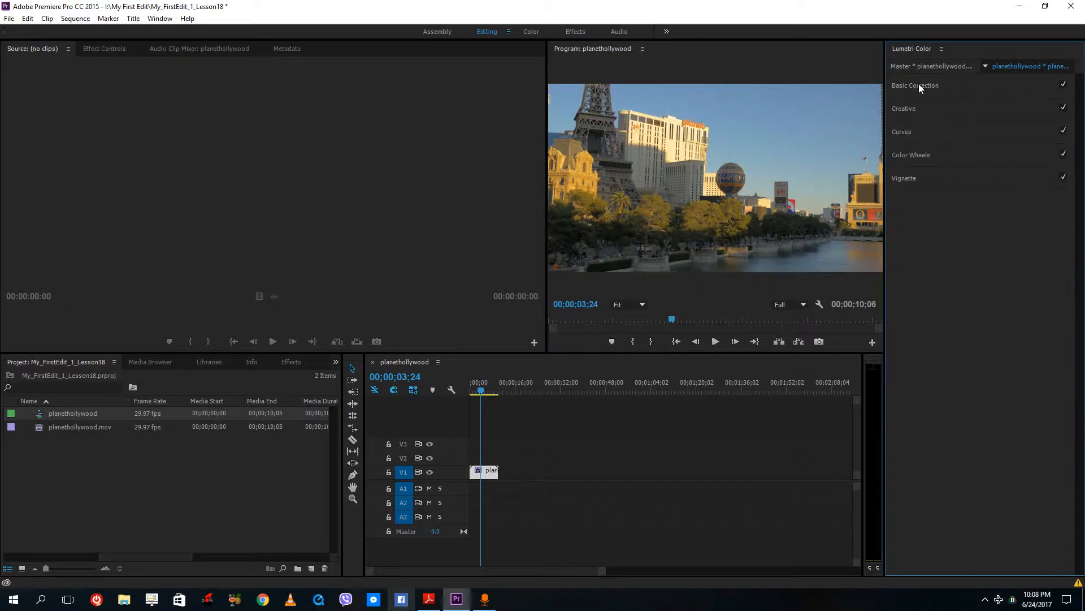
pyautogui.click(918, 86)
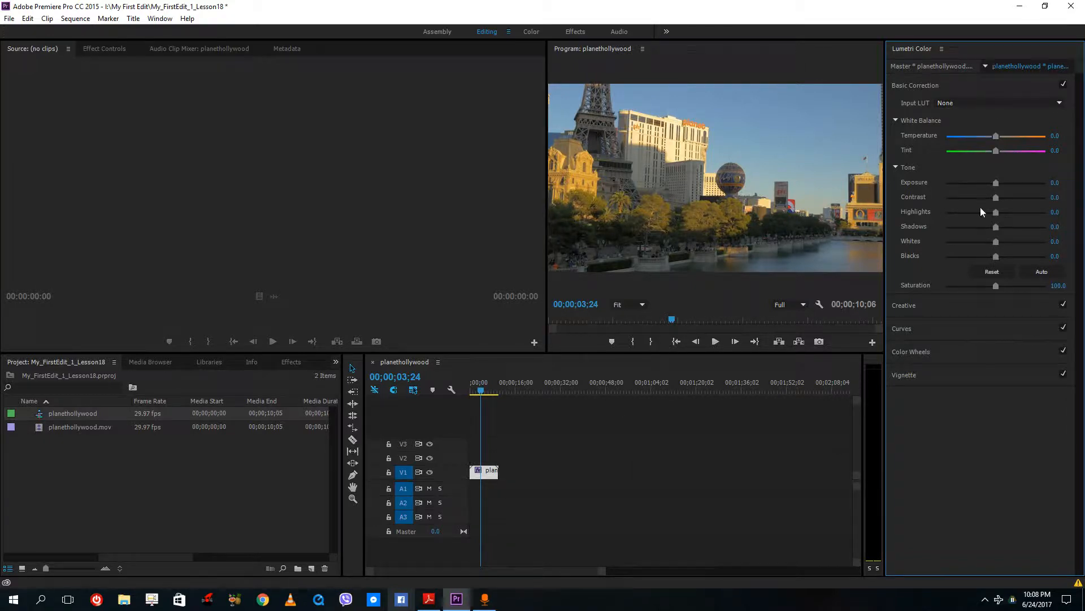
# Keep the input LUT at None and set the white balance temperature to -21.6 and tint to 15.9.
pyautogui.click(972, 104)
pyautogui.click(974, 104)
pyautogui.moveTo(996, 136)
pyautogui.mouseDown()
pyautogui.moveTo(1021, 135)
pyautogui.moveTo(989, 141)
pyautogui.mouseUp()
pyautogui.moveTo(998, 135)
pyautogui.mouseDown()
pyautogui.moveTo(986, 136)
pyautogui.moveTo(1003, 152)
pyautogui.mouseUp()
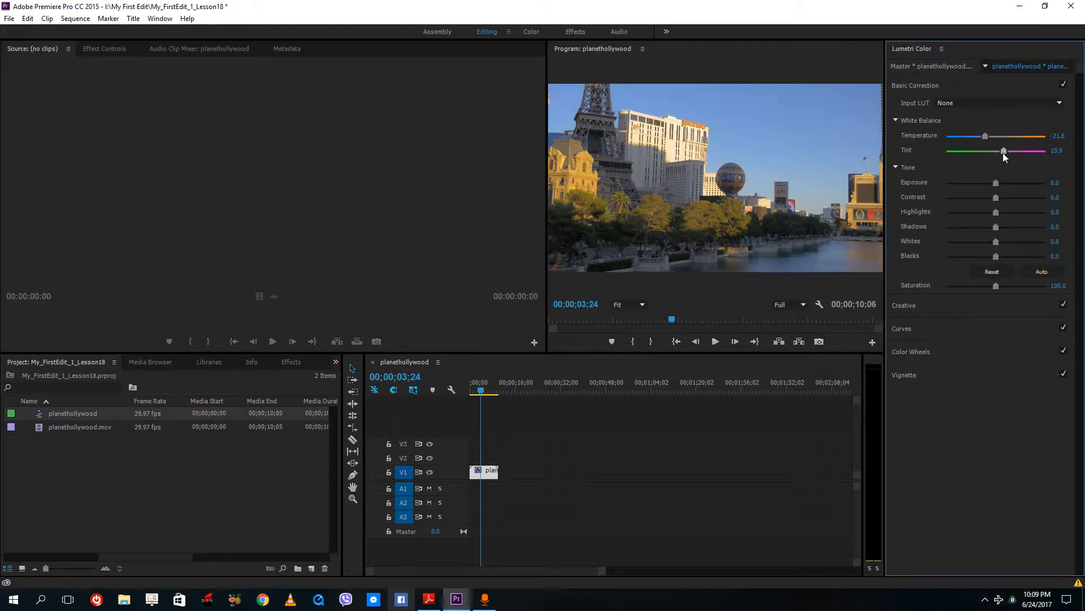
# Set the tone values to exposure 0.3, contrast 23.9, highlights -100 and whites 44.3, and raise the shadows to about 30.7.
pyautogui.moveTo(996, 183); pyautogui.dragTo(927, 212)
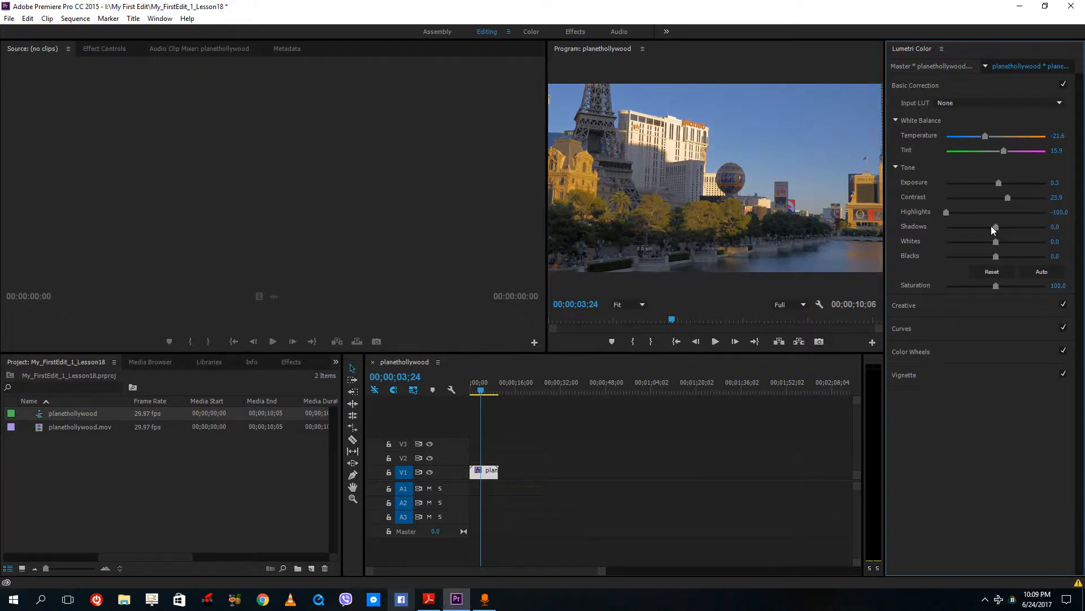
pyautogui.moveTo(992, 226)
pyautogui.mouseDown()
pyautogui.moveTo(1037, 228)
pyautogui.moveTo(1011, 232)
pyautogui.mouseUp()
pyautogui.moveTo(947, 212); pyautogui.dragTo(1018, 242)
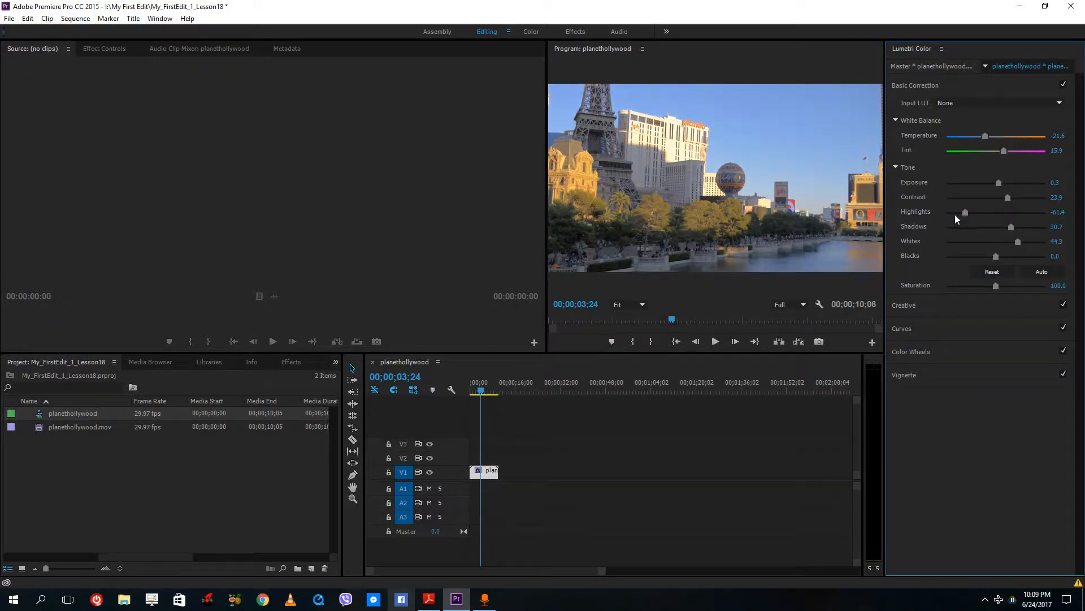
pyautogui.moveTo(955, 215); pyautogui.dragTo(938, 214)
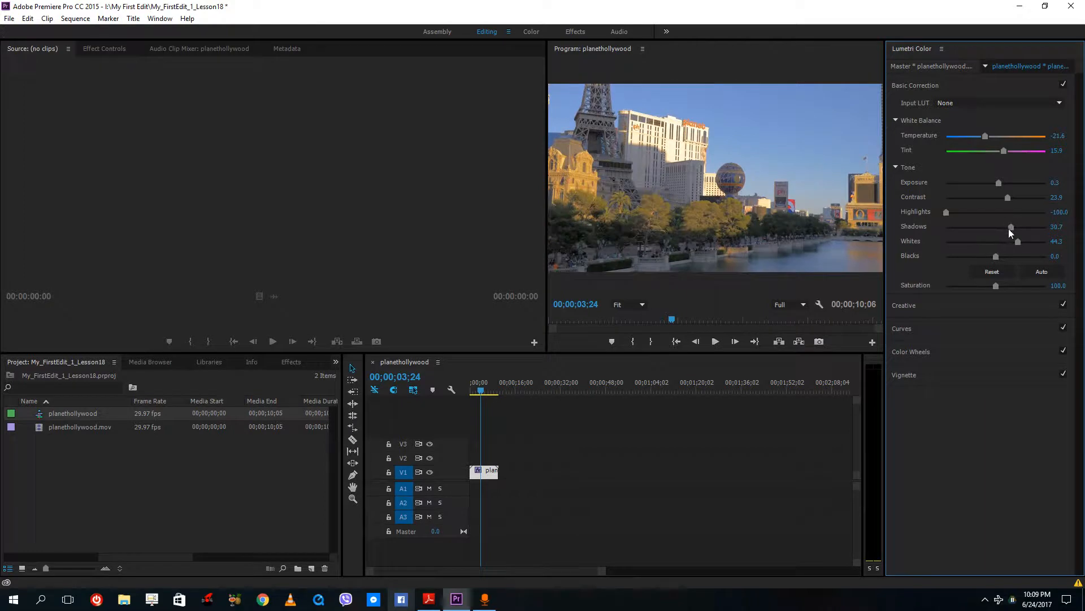
# Set the Basic Correction shadows to 20.5, blacks to 8.0 and saturation to about 101.
pyautogui.moveTo(1009, 229); pyautogui.dragTo(1003, 229)
pyautogui.moveTo(996, 256); pyautogui.dragTo(1000, 255)
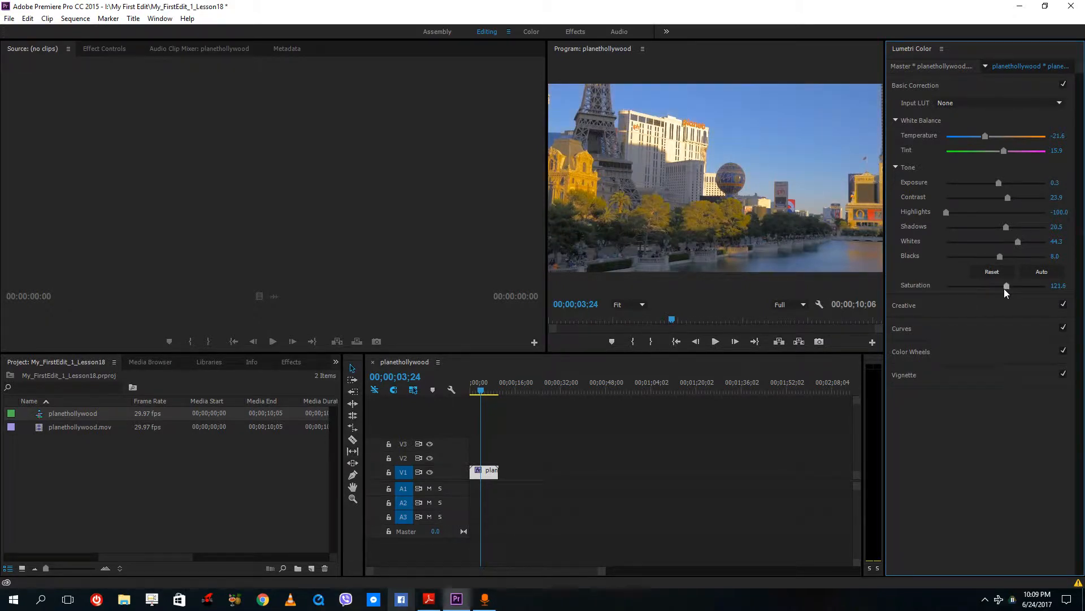
pyautogui.moveTo(999, 290); pyautogui.dragTo(996, 290)
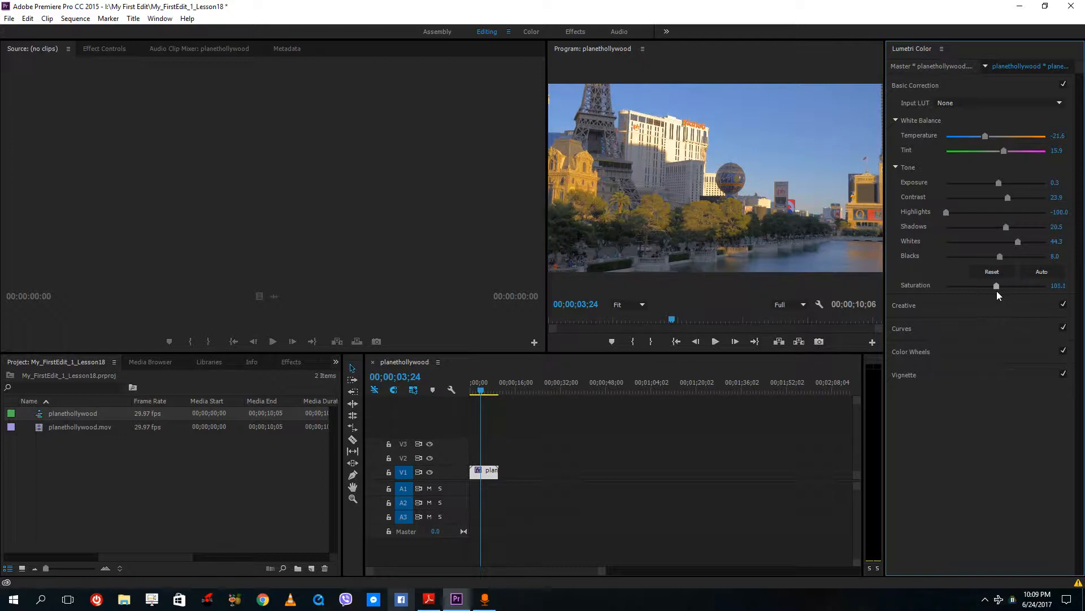
# Collapse Basic Correction and switch it off and on repeatedly to compare the clip before and after.
pyautogui.click(946, 84)
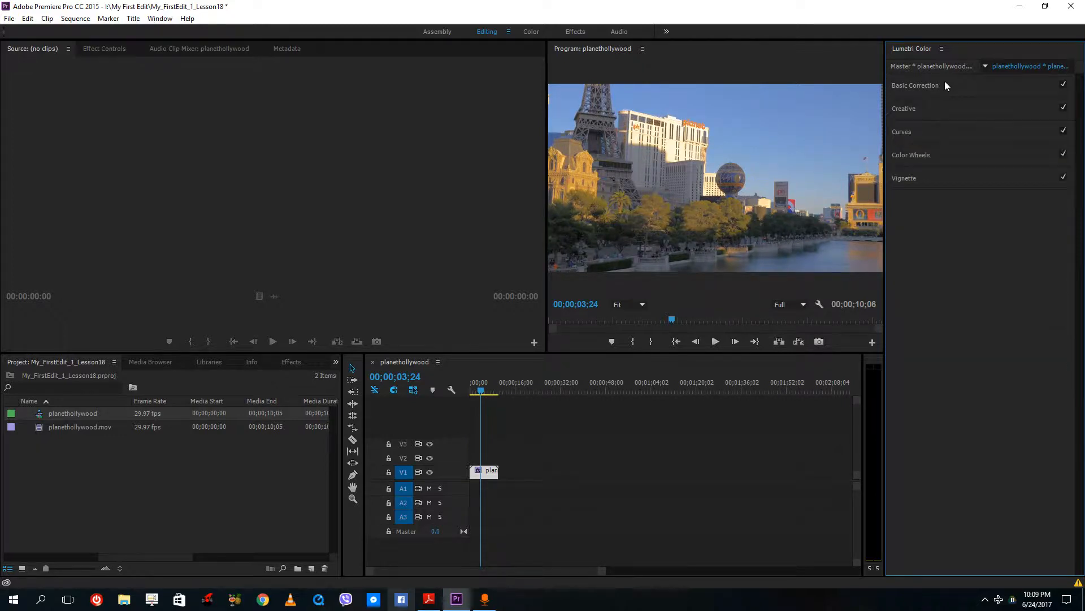
pyautogui.click(1063, 85)
pyautogui.click(1063, 85)
pyautogui.click(1064, 85)
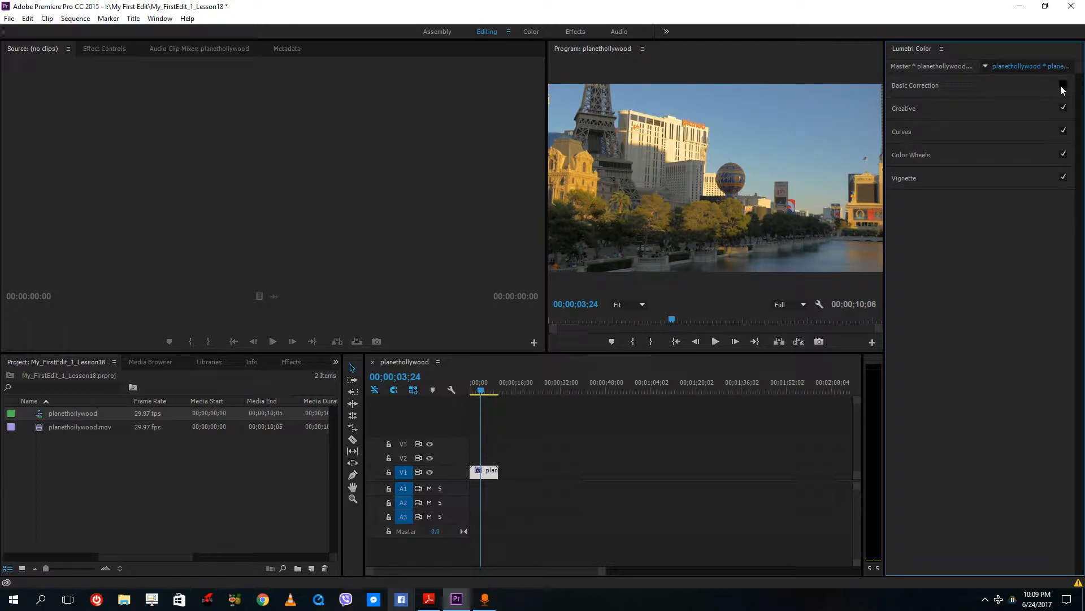
pyautogui.click(1064, 85)
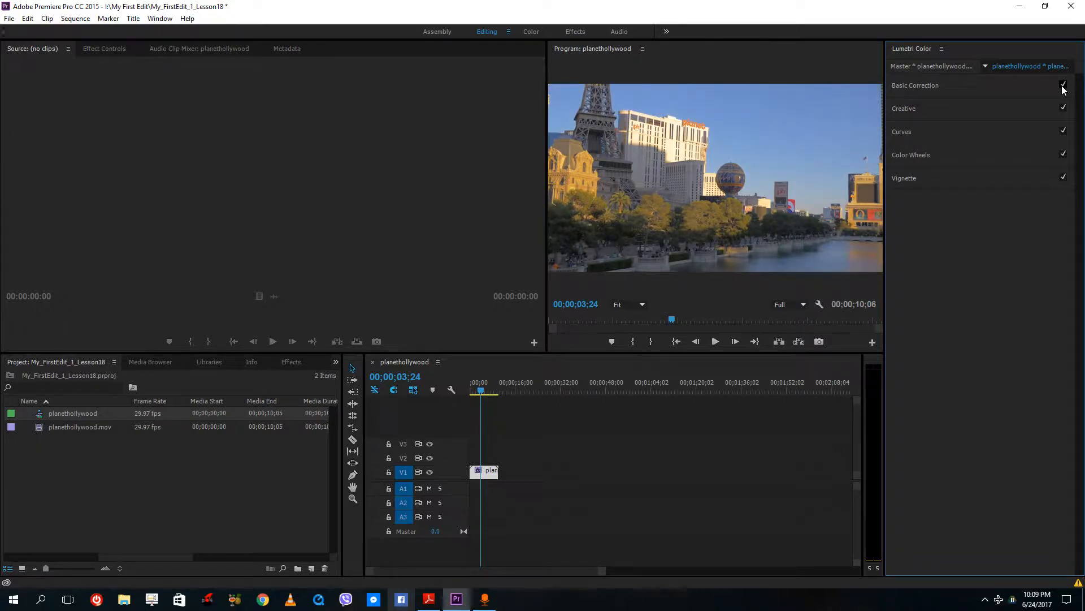
pyautogui.click(1064, 86)
pyautogui.click(1064, 86)
# Try the Clean Punch LDR and Noir 1965 looks in the Creative section and return the look to None.
pyautogui.click(979, 110)
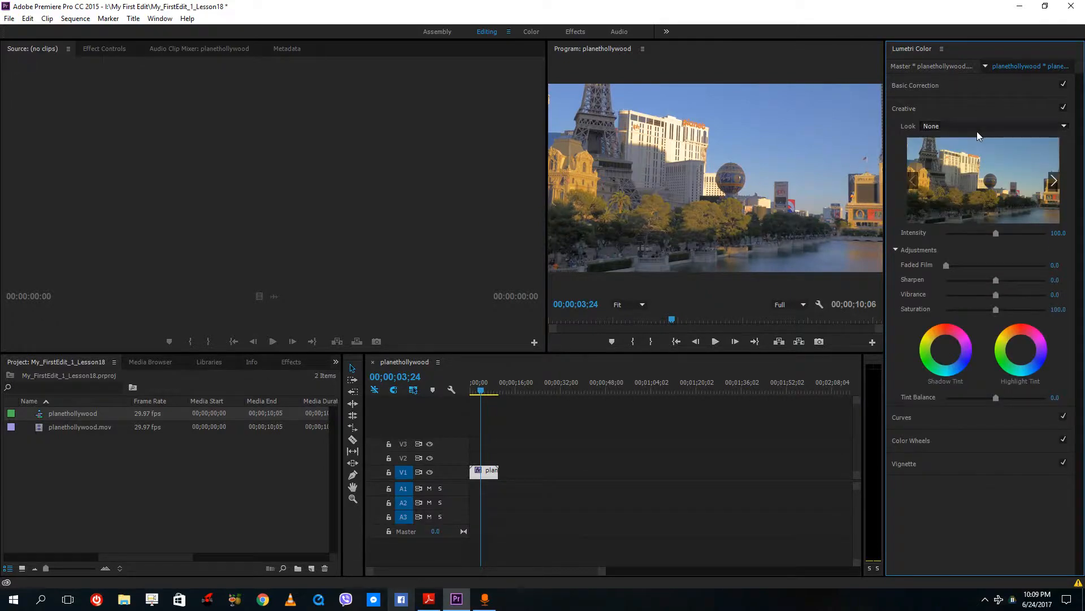
pyautogui.click(971, 127)
pyautogui.click(835, 230)
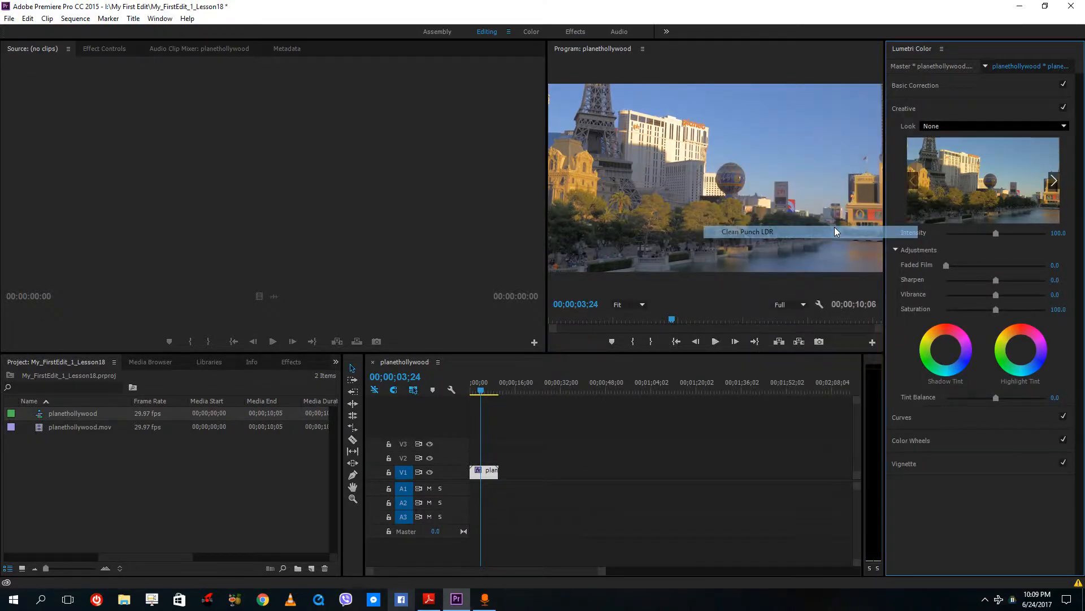
pyautogui.click(984, 125)
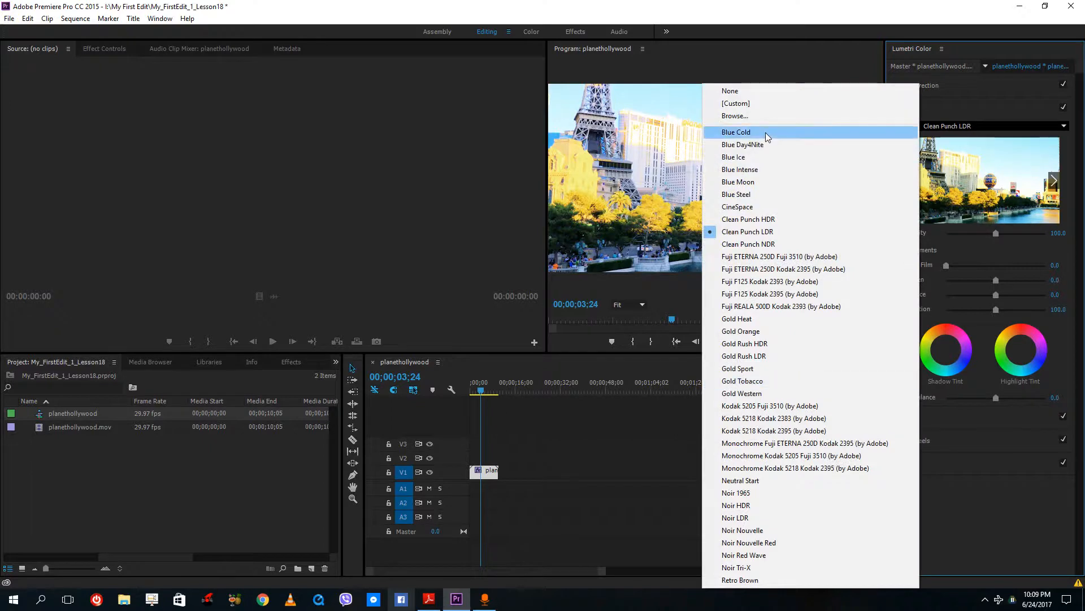
pyautogui.click(786, 493)
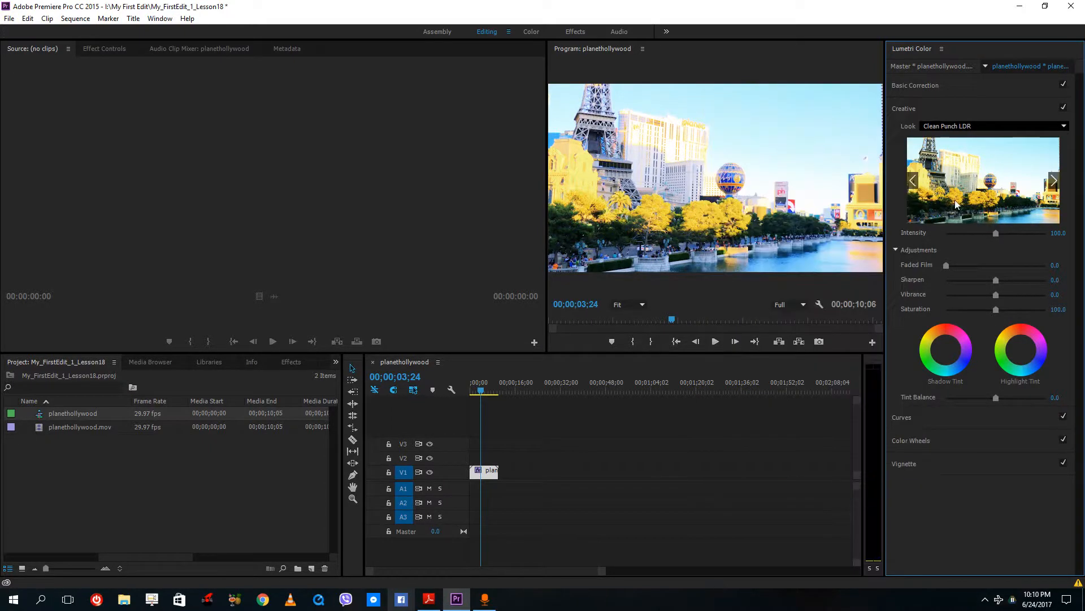
pyautogui.click(969, 125)
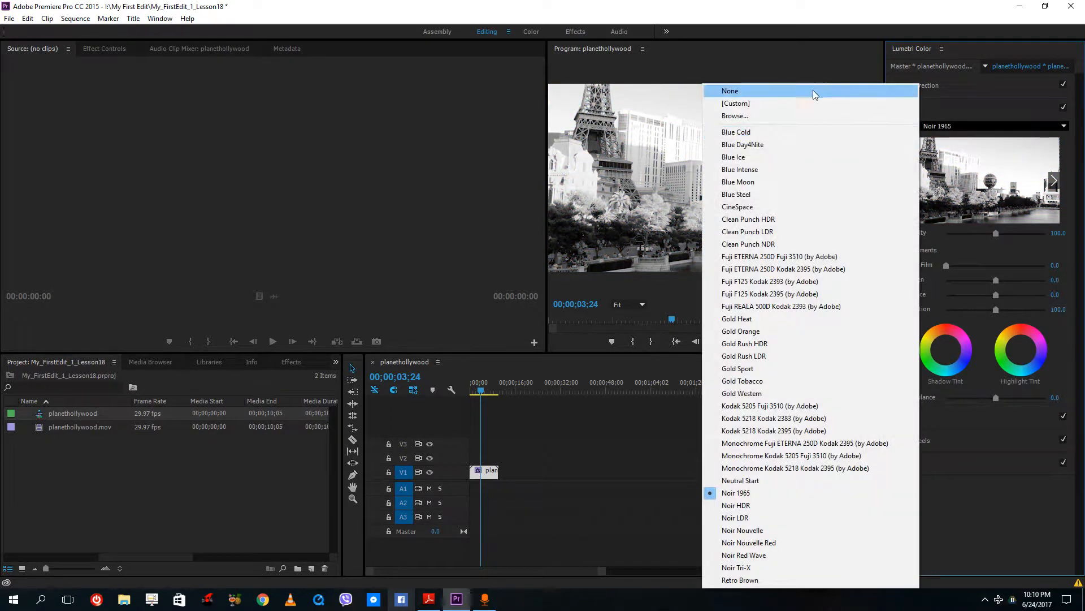
pyautogui.click(811, 90)
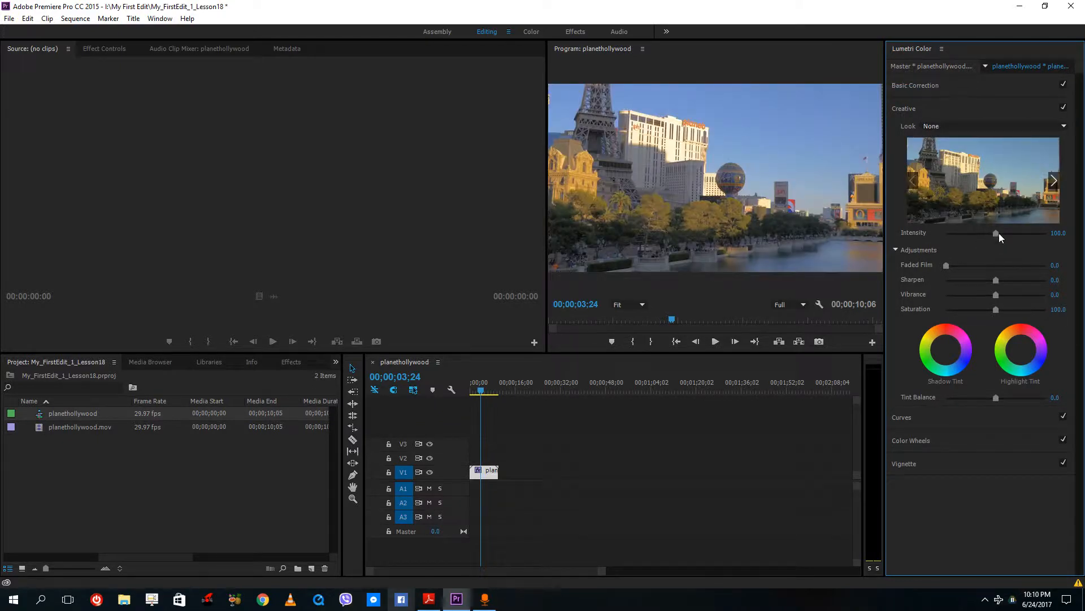
# Try the Gold Heat look at 28.4 intensity, return the look to None and set the intensity to about 102.3.
pyautogui.moveTo(997, 235); pyautogui.dragTo(995, 235)
pyautogui.click(967, 124)
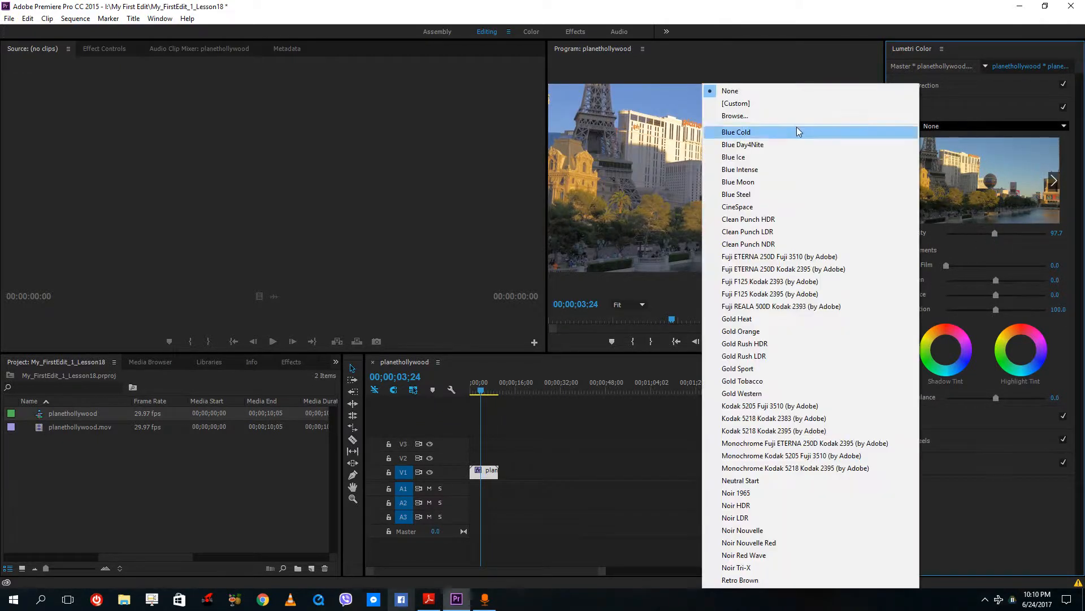
pyautogui.click(769, 319)
pyautogui.moveTo(987, 236); pyautogui.dragTo(961, 240)
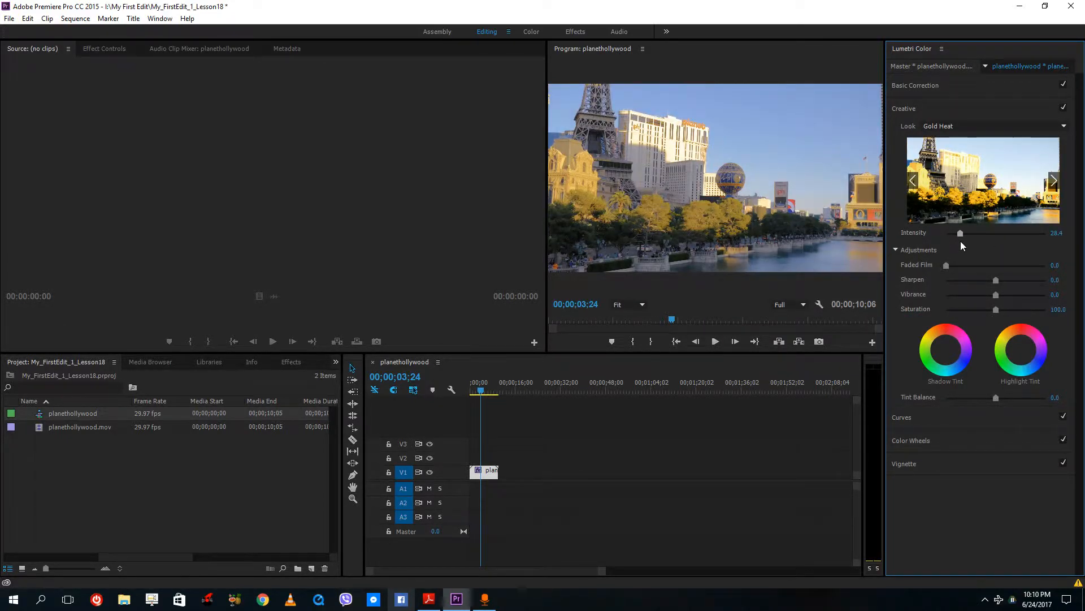
pyautogui.click(966, 129)
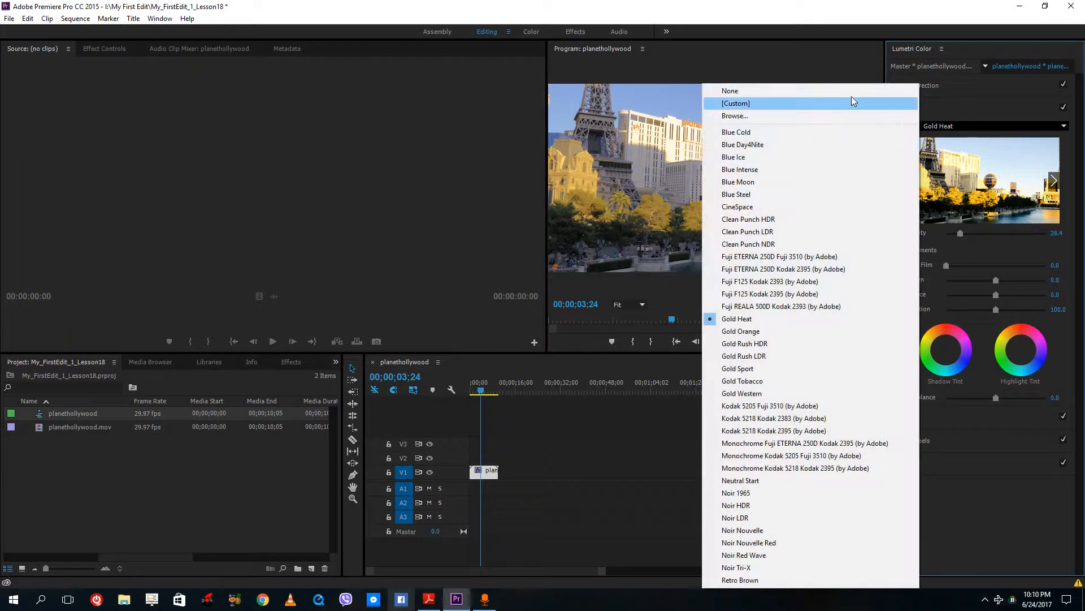
pyautogui.click(849, 92)
pyautogui.moveTo(962, 233); pyautogui.dragTo(998, 236)
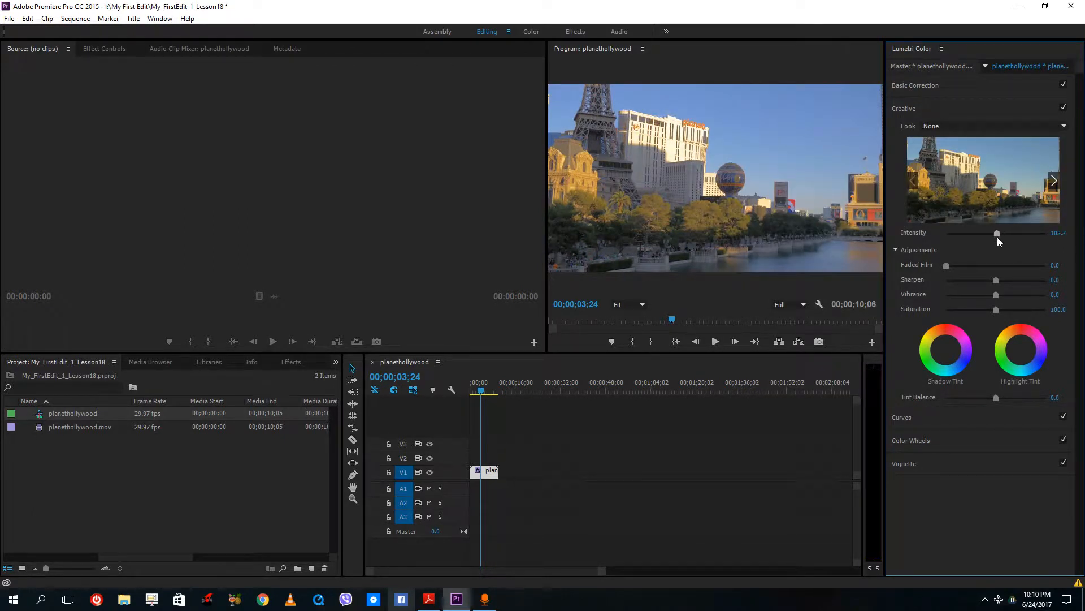
# Enlarge the Program monitor to judge the detail and set the Creative sharpen amount to 36.4, leaving faded film at 0.
pyautogui.moveTo(945, 264); pyautogui.dragTo(905, 270)
pyautogui.moveTo(996, 279); pyautogui.dragTo(1046, 280)
pyautogui.moveTo(543, 167); pyautogui.dragTo(10, 164)
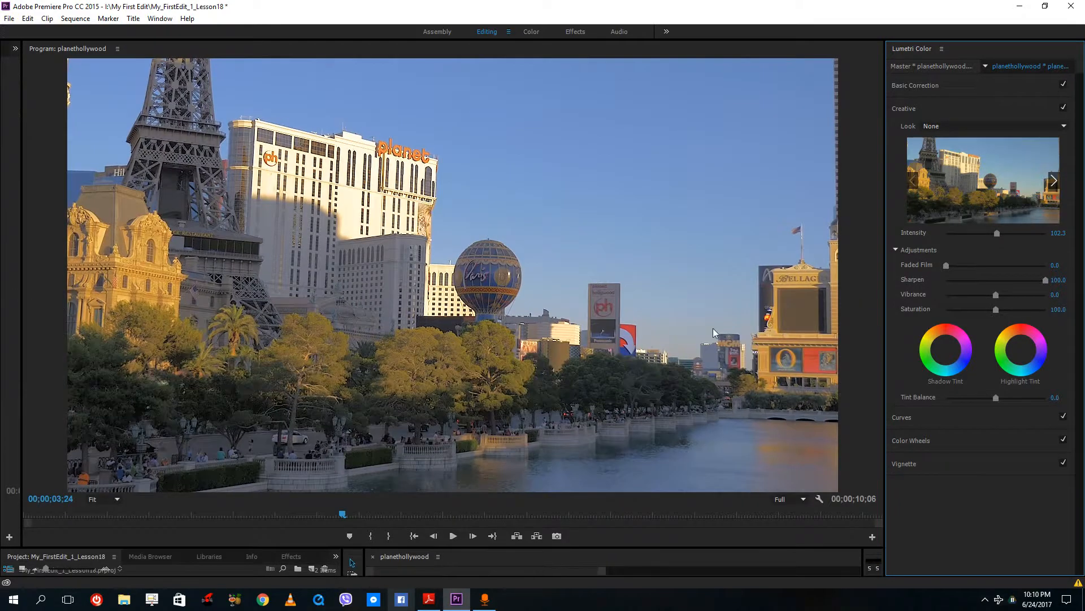
pyautogui.moveTo(1016, 281)
pyautogui.mouseDown()
pyautogui.moveTo(917, 288)
pyautogui.moveTo(1059, 287)
pyautogui.moveTo(1015, 281)
pyautogui.mouseUp()
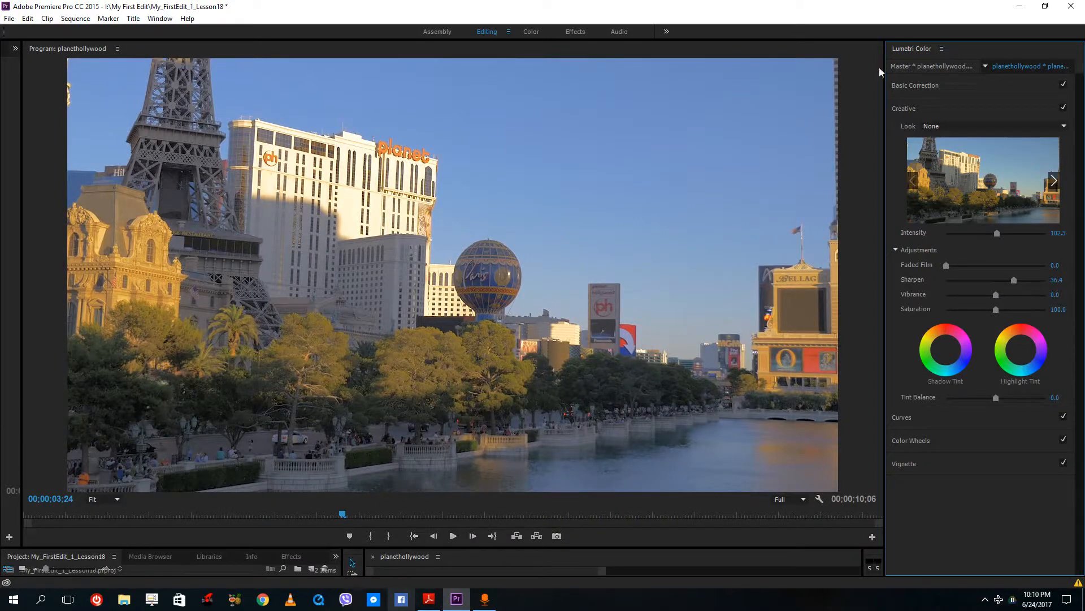
# Try varying the saturation in Basic Correction and return to the Creative adjustments.
pyautogui.click(917, 84)
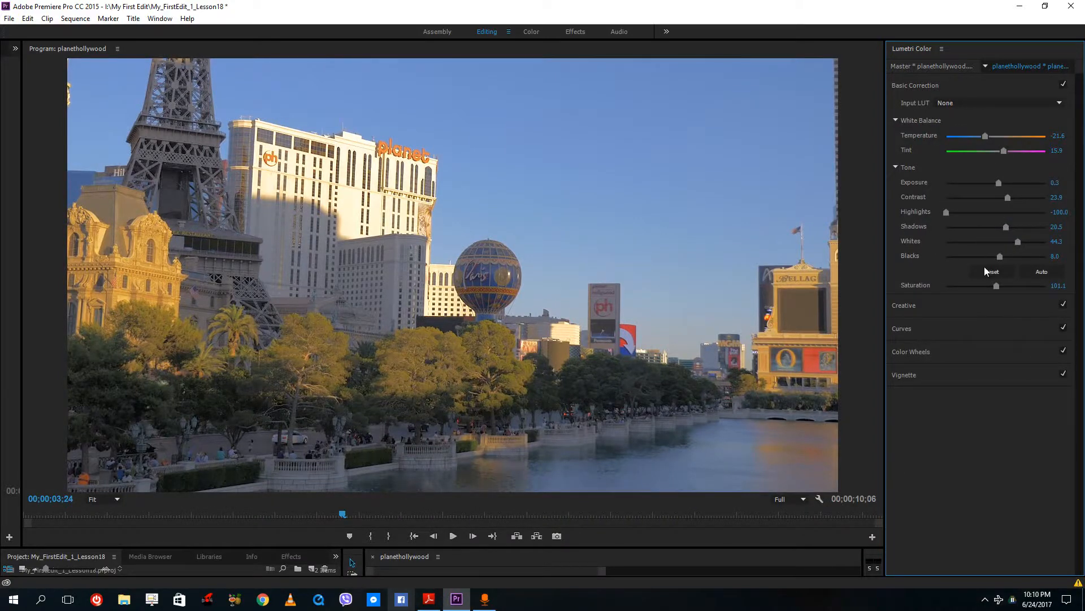
pyautogui.moveTo(994, 285)
pyautogui.mouseDown()
pyautogui.moveTo(1047, 294)
pyautogui.moveTo(994, 294)
pyautogui.mouseUp()
pyautogui.click(979, 310)
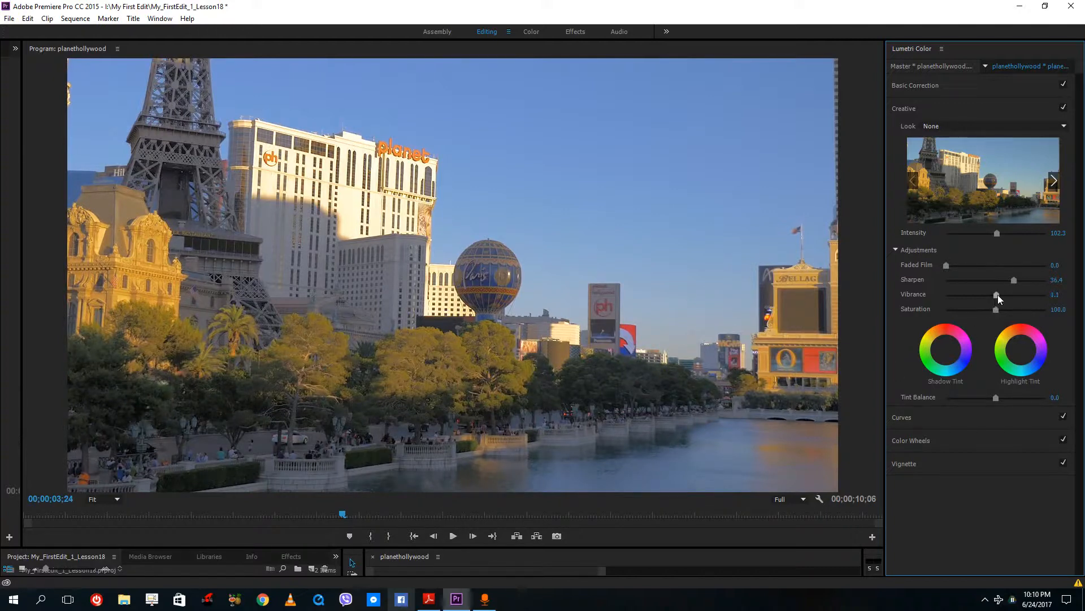
# Balance the Creative color strength by setting vibrance to about 67 and saturation to about 81.
pyautogui.moveTo(998, 294); pyautogui.dragTo(980, 318)
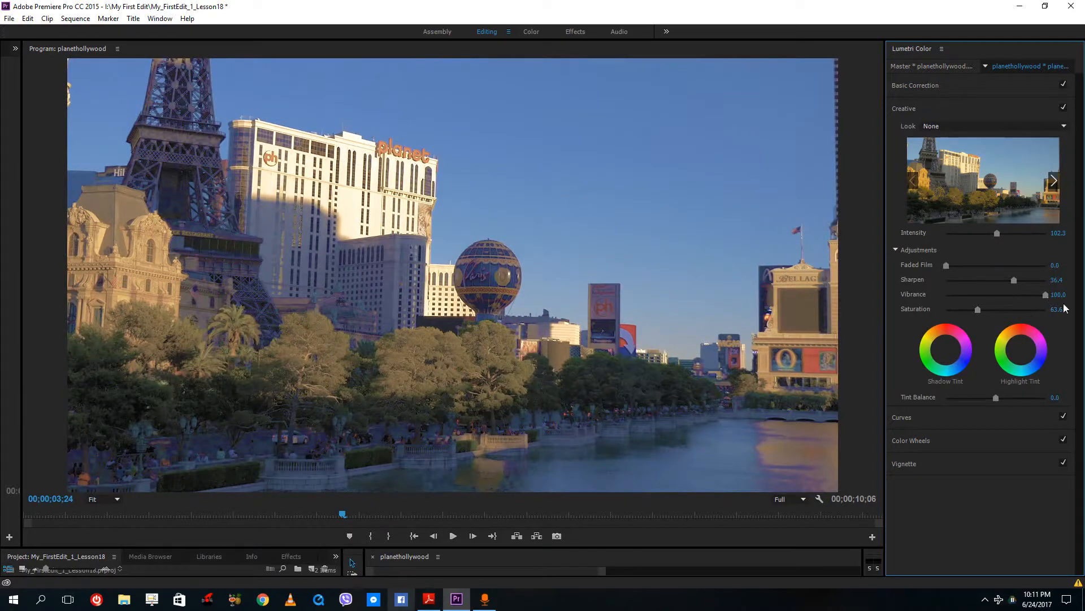
pyautogui.moveTo(1046, 295); pyautogui.dragTo(989, 310)
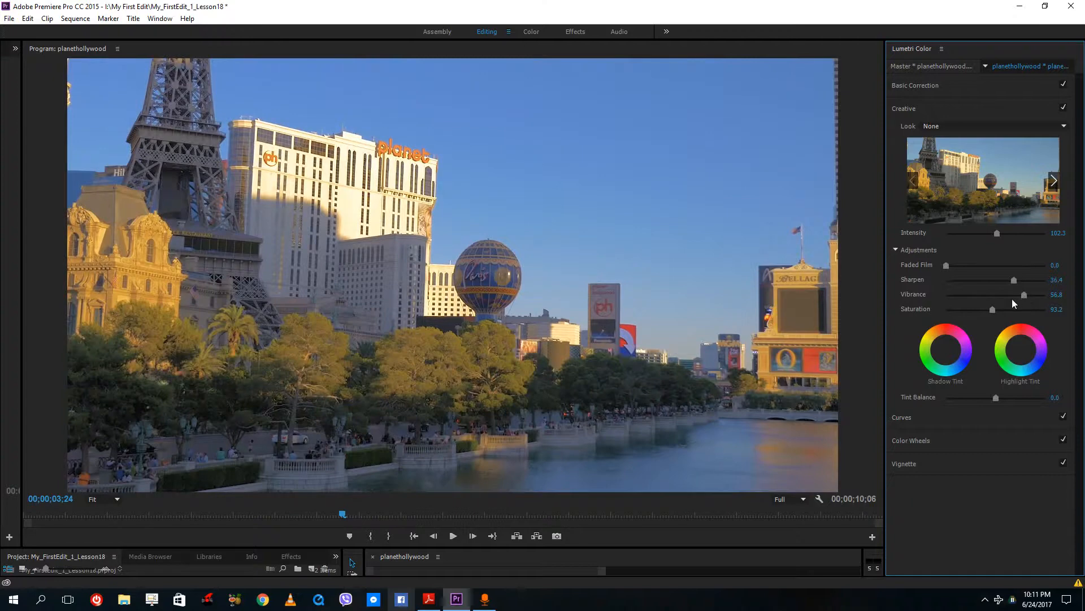
pyautogui.moveTo(1024, 294)
pyautogui.mouseDown()
pyautogui.moveTo(999, 310)
pyautogui.moveTo(1002, 294)
pyautogui.moveTo(1036, 296)
pyautogui.mouseUp()
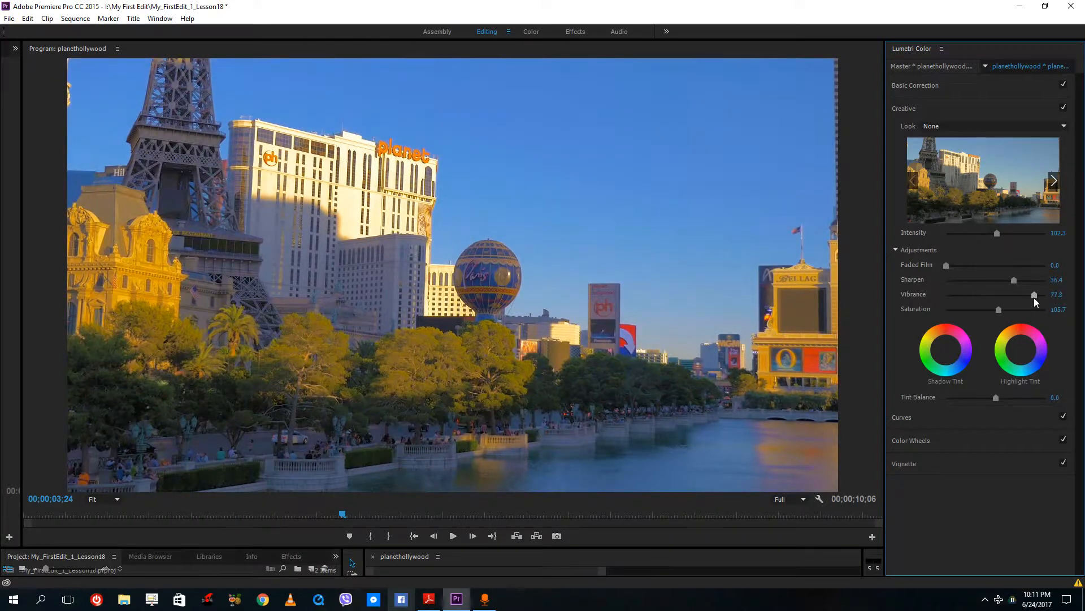
pyautogui.moveTo(1030, 298); pyautogui.dragTo(988, 311)
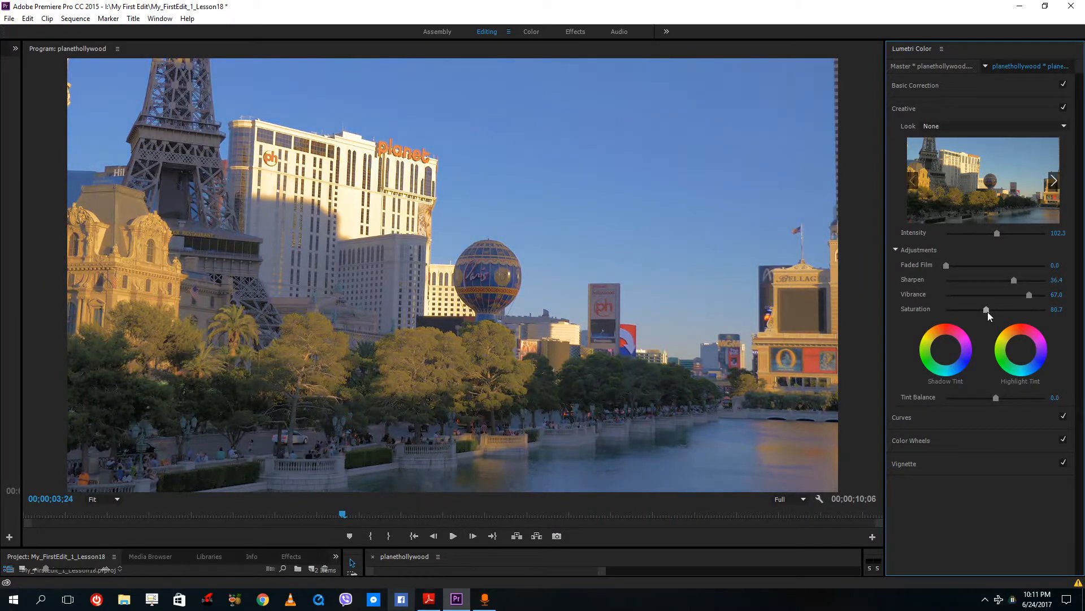
# Toggle the Creative adjustments off and on to compare the clip before and after, leaving them enabled.
pyautogui.click(1064, 108)
pyautogui.click(1064, 108)
pyautogui.click(1064, 108)
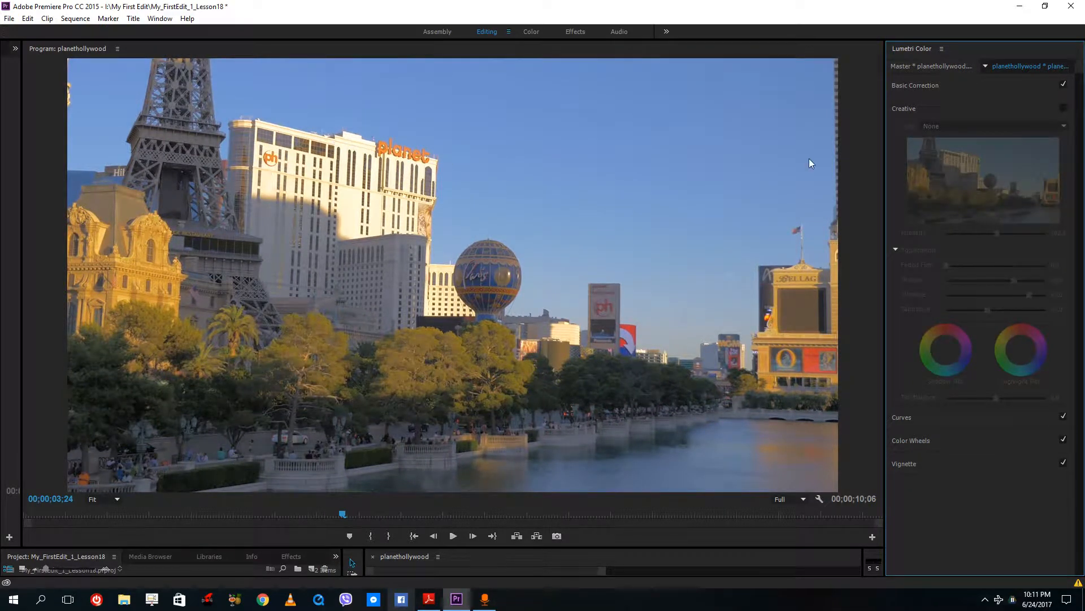
pyautogui.click(1064, 108)
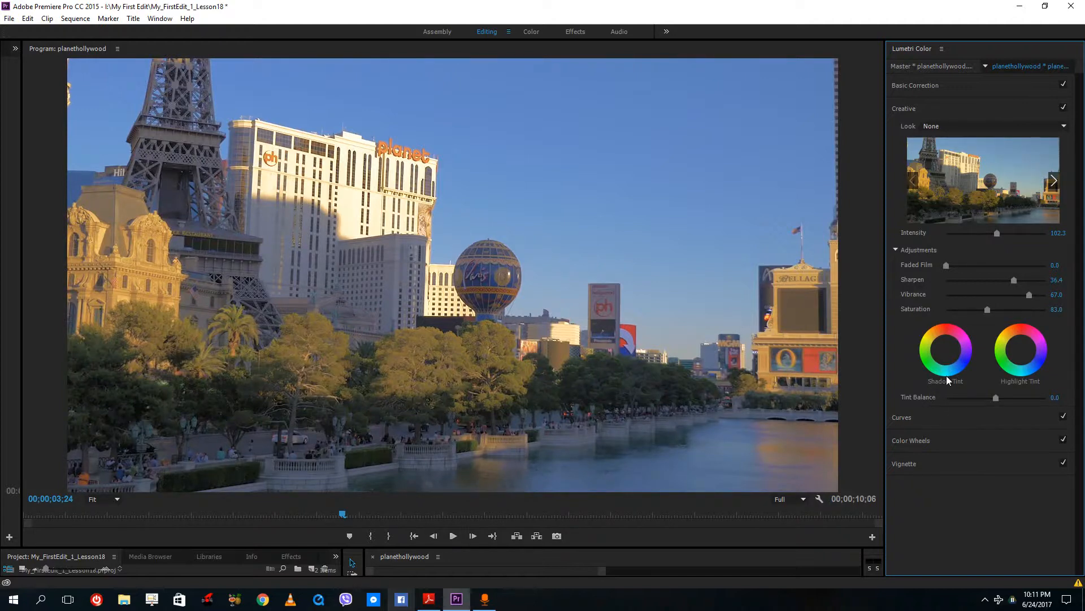
# Tint the shadows slightly toward green and the highlights toward magenta, and set the tint balance to about -10.2.
pyautogui.moveTo(945, 350)
pyautogui.mouseDown()
pyautogui.moveTo(934, 357)
pyautogui.moveTo(949, 342)
pyautogui.moveTo(944, 353)
pyautogui.mouseUp()
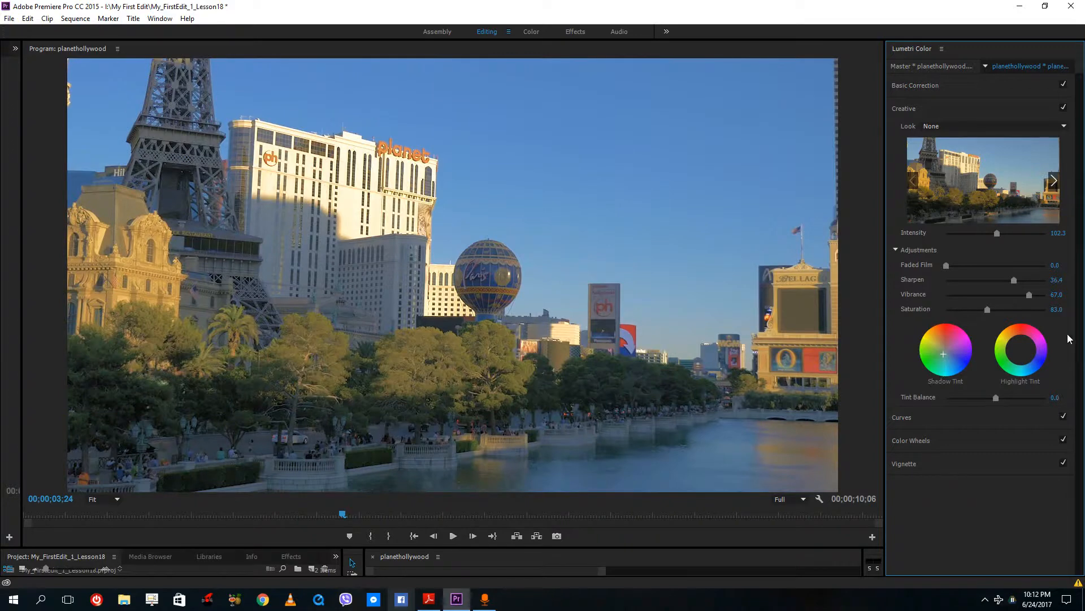
pyautogui.moveTo(1030, 353); pyautogui.dragTo(1029, 348)
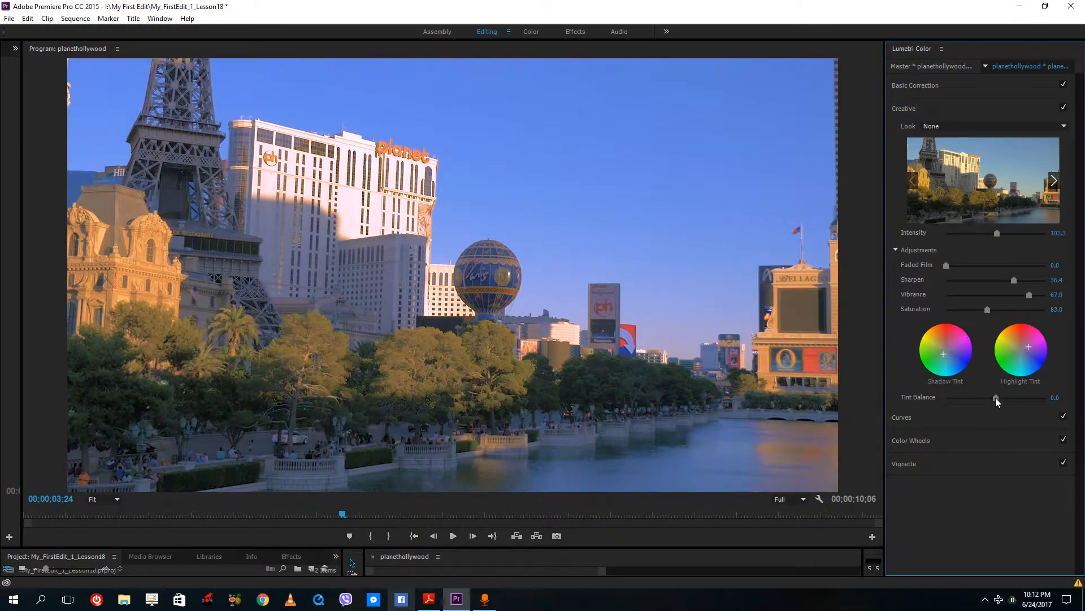
pyautogui.moveTo(996, 399)
pyautogui.mouseDown()
pyautogui.moveTo(1013, 399)
pyautogui.moveTo(969, 398)
pyautogui.moveTo(991, 398)
pyautogui.mouseUp()
# Compare the image with and without the Creative tints, leaving the Creative section enabled.
pyautogui.click(1064, 108)
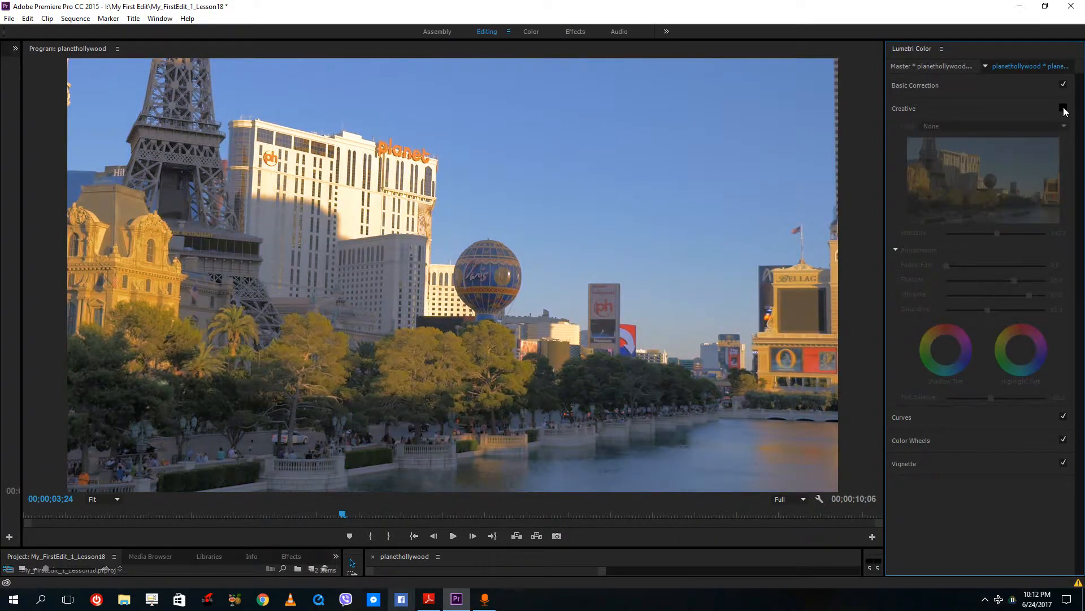
pyautogui.click(1064, 108)
pyautogui.click(1064, 108)
pyautogui.click(1064, 108)
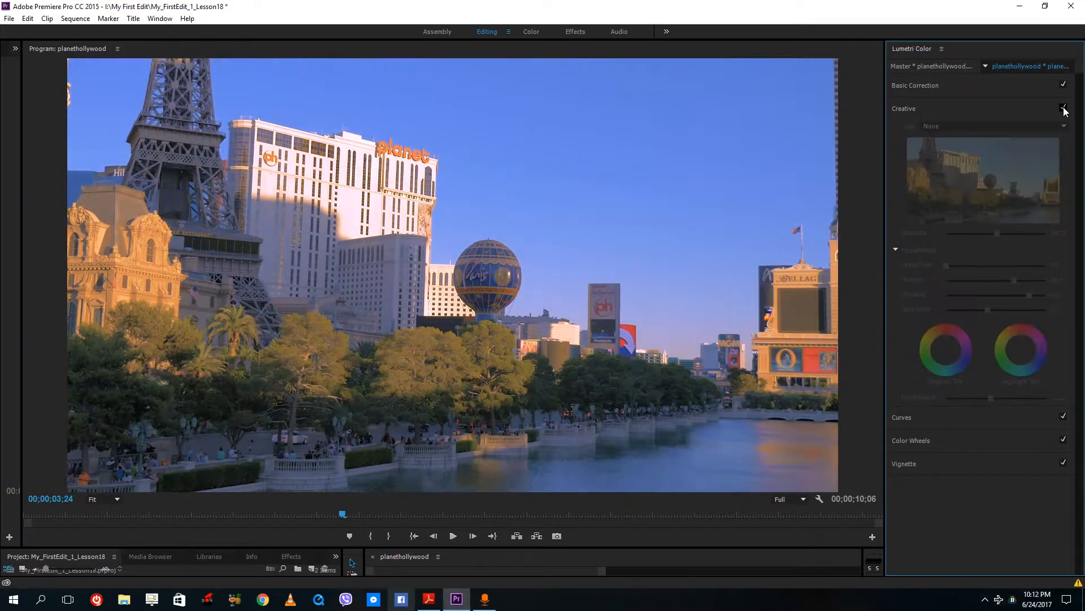
# Try bending the red RGB curve at its midpoint in the Curves section and switch to the green curve.
pyautogui.click(980, 110)
pyautogui.click(938, 131)
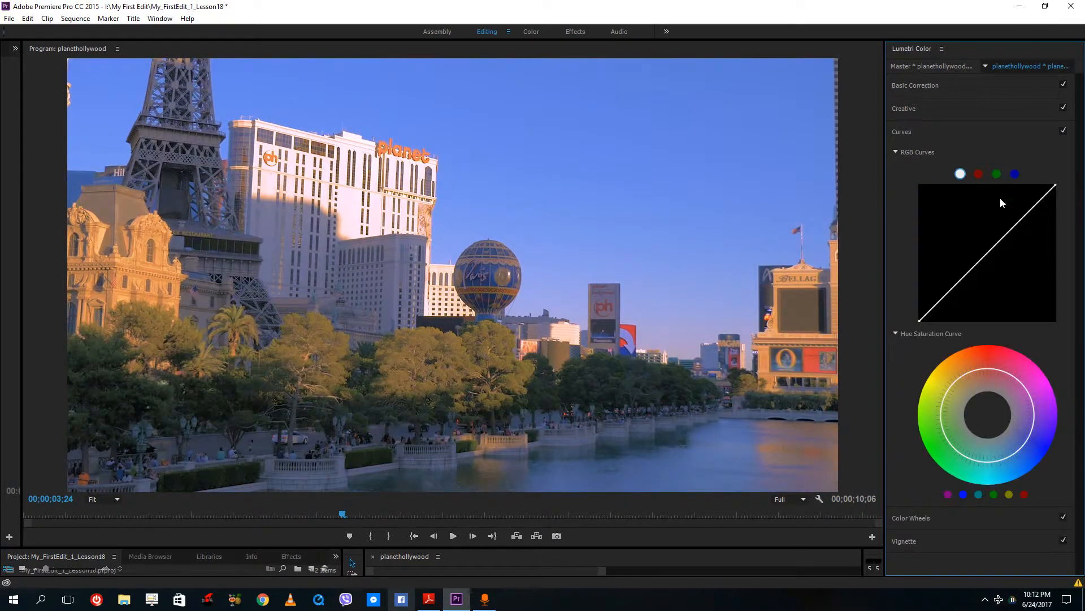
pyautogui.click(978, 173)
pyautogui.moveTo(986, 256)
pyautogui.mouseDown()
pyautogui.moveTo(984, 240)
pyautogui.moveTo(984, 261)
pyautogui.mouseUp()
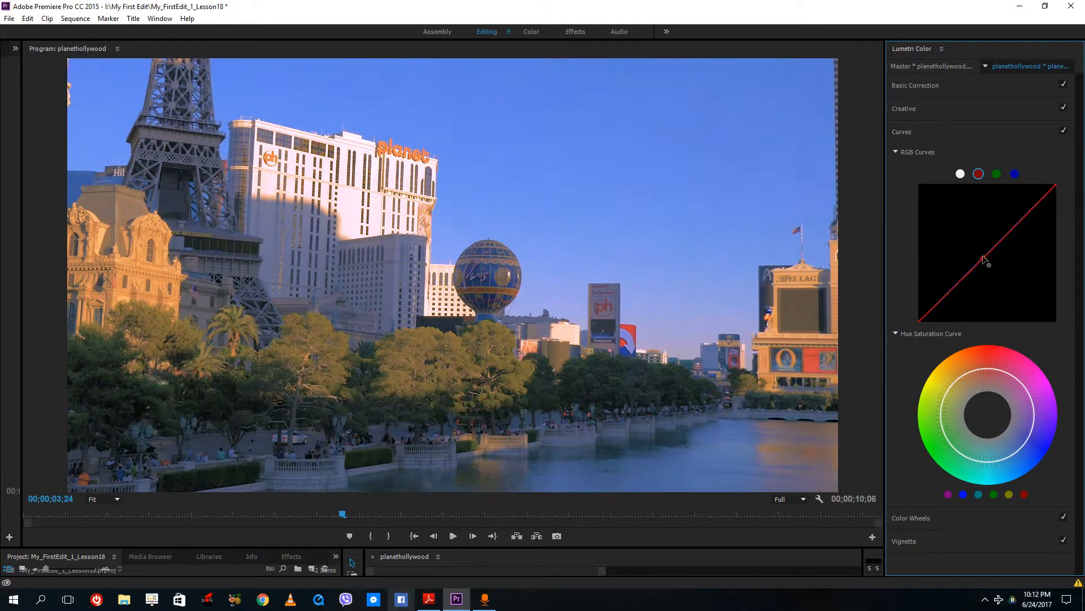
pyautogui.click(996, 173)
# Try shifting the saturation of the blue hues on the Hue Saturation curve.
pyautogui.click(963, 497)
pyautogui.moveTo(1029, 438)
pyautogui.mouseDown()
pyautogui.moveTo(957, 487)
pyautogui.moveTo(1060, 408)
pyautogui.moveTo(981, 467)
pyautogui.moveTo(938, 454)
pyautogui.moveTo(1002, 467)
pyautogui.moveTo(1028, 438)
pyautogui.mouseUp()
pyautogui.moveTo(1029, 439)
pyautogui.mouseDown()
pyautogui.moveTo(1047, 456)
pyautogui.moveTo(1022, 439)
pyautogui.moveTo(1032, 445)
pyautogui.mouseUp()
# Try altering the saturation of the orange-yellow and green hues with control points on the Hue Saturation curve.
pyautogui.click(953, 382)
pyautogui.doubleClick(953, 383)
pyautogui.click(952, 385)
pyautogui.click(964, 376)
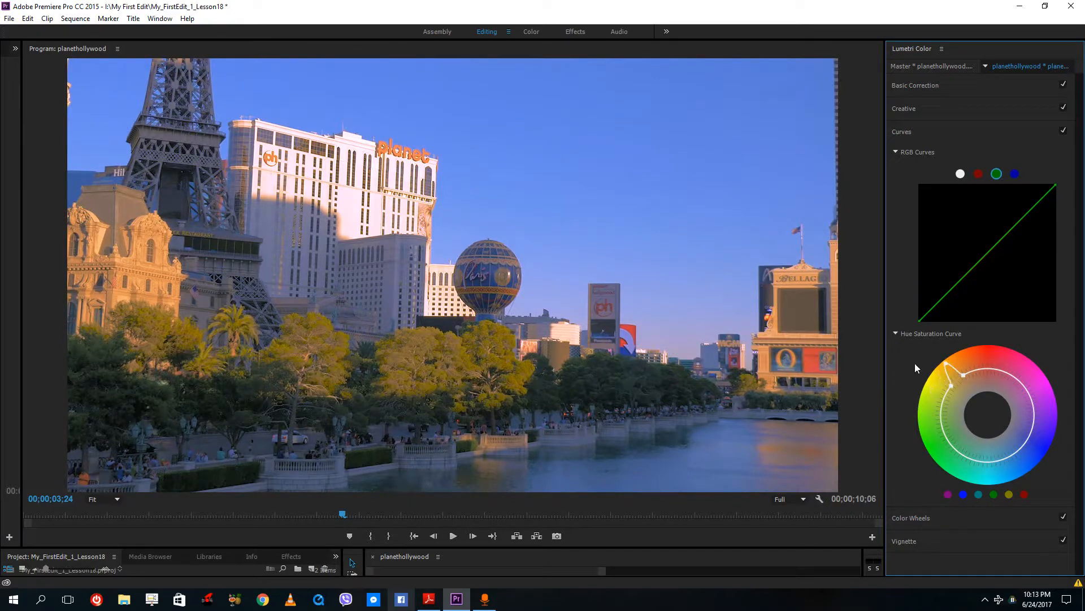
pyautogui.click(955, 378)
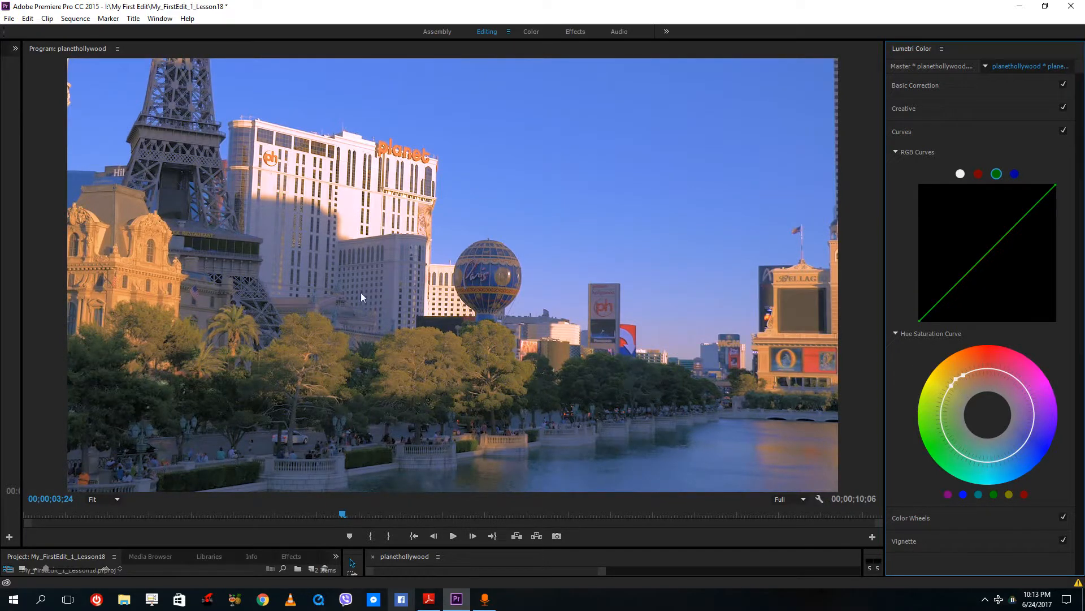
pyautogui.click(994, 494)
pyautogui.moveTo(927, 443); pyautogui.dragTo(943, 440)
# Nudge the Midtones and Shadows color wheels very slightly, keeping both tints close to neutral.
pyautogui.click(917, 136)
pyautogui.click(917, 151)
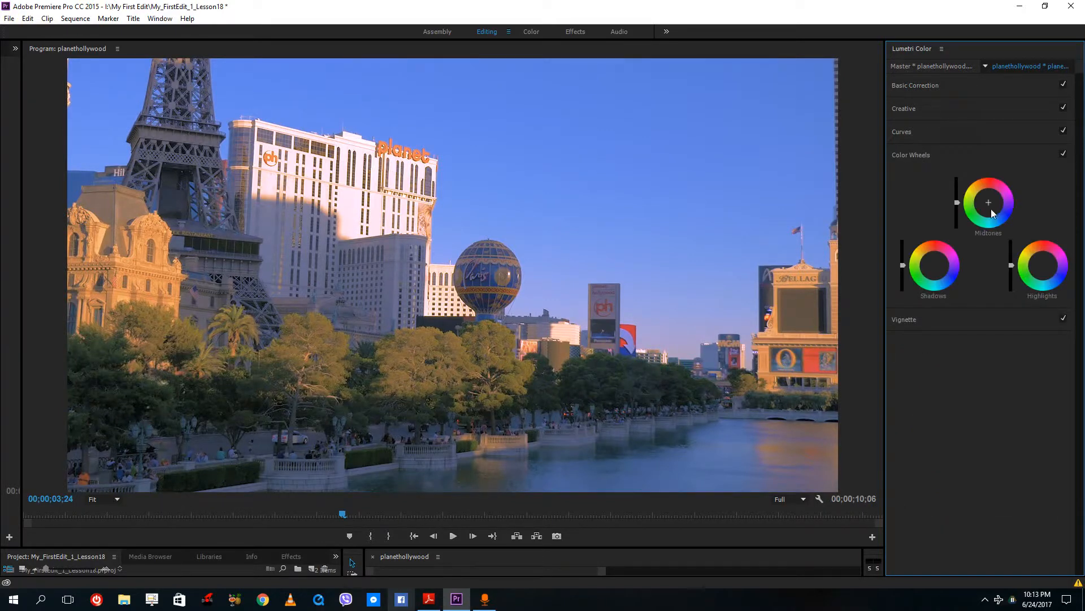
pyautogui.moveTo(991, 205); pyautogui.dragTo(989, 203)
pyautogui.click(937, 152)
pyautogui.click(940, 153)
pyautogui.moveTo(935, 266); pyautogui.dragTo(935, 266)
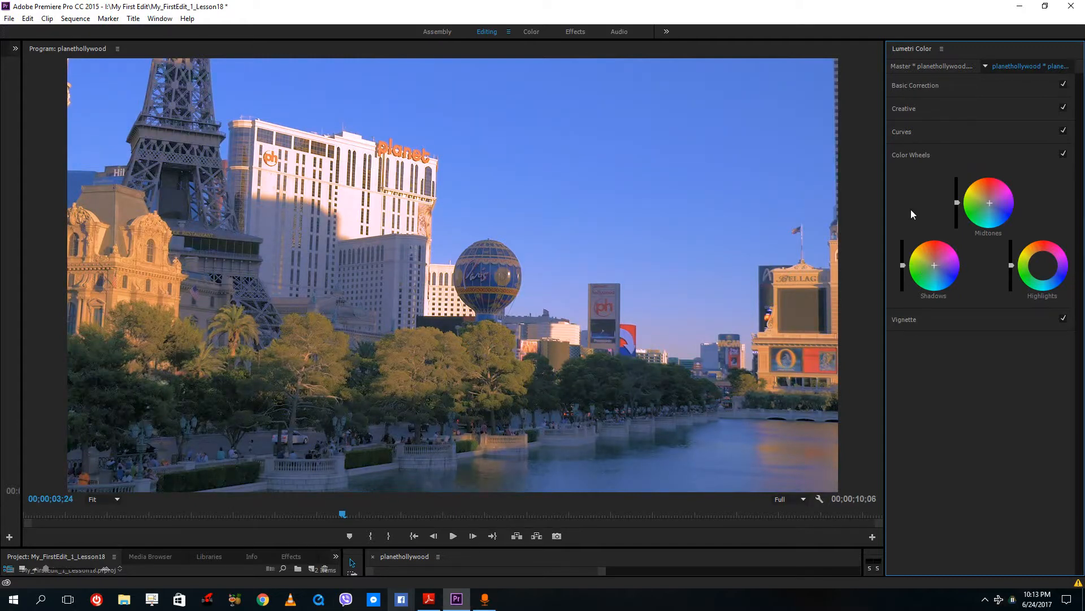
pyautogui.click(924, 134)
pyautogui.click(932, 111)
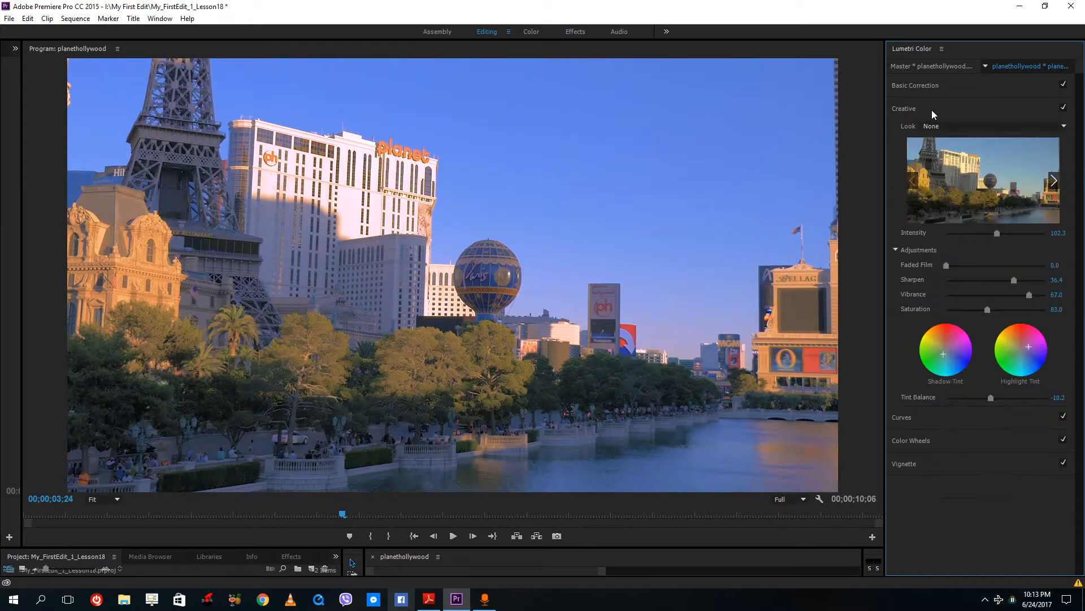
pyautogui.click(932, 111)
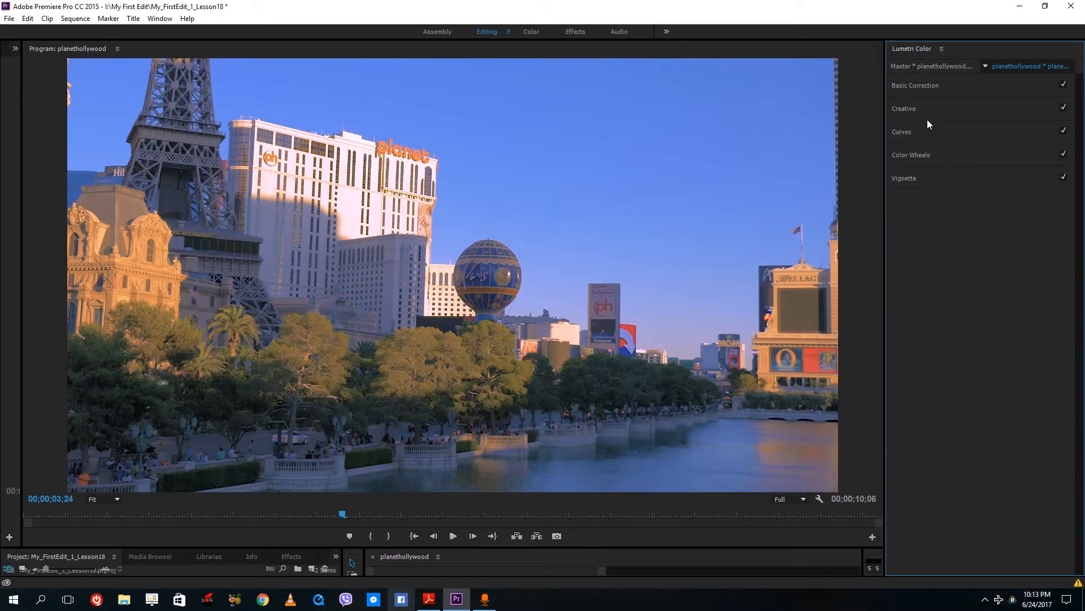
pyautogui.click(927, 153)
pyautogui.click(927, 153)
# Add a soft dark vignette with amount about -1.1, midpoint about 13.1, roundness about 4.5 and feather 100.
pyautogui.click(939, 184)
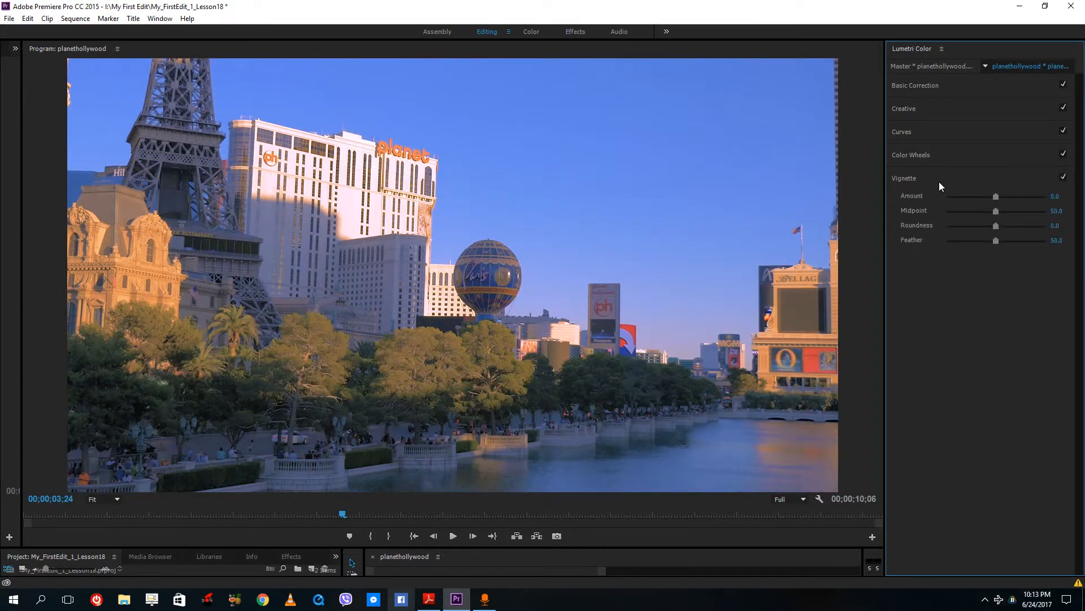
pyautogui.moveTo(996, 198)
pyautogui.mouseDown()
pyautogui.moveTo(1004, 201)
pyautogui.moveTo(992, 206)
pyautogui.mouseUp()
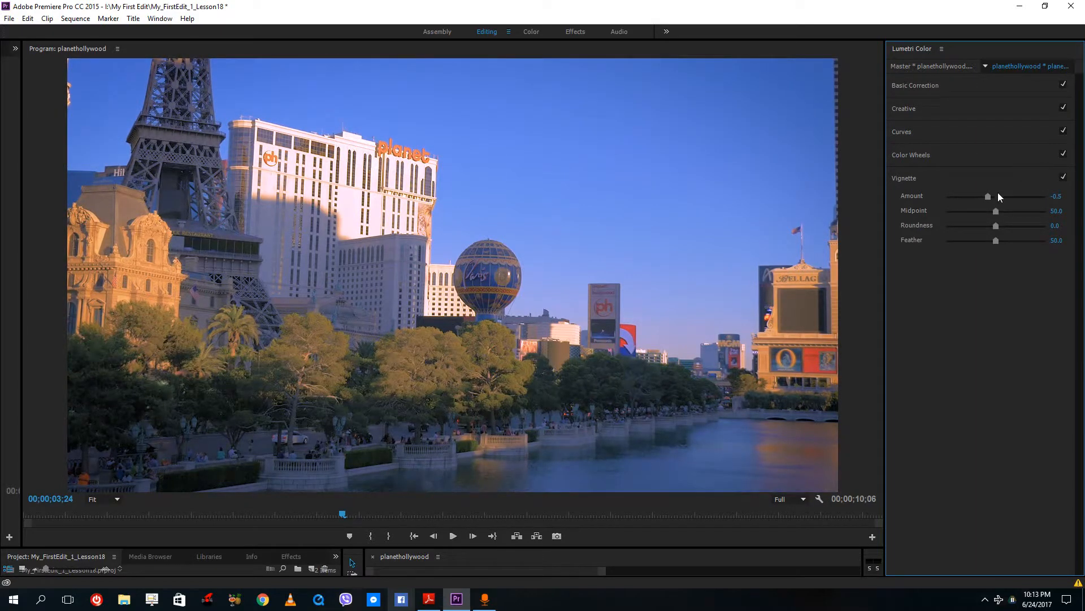
pyautogui.moveTo(987, 198); pyautogui.dragTo(971, 200)
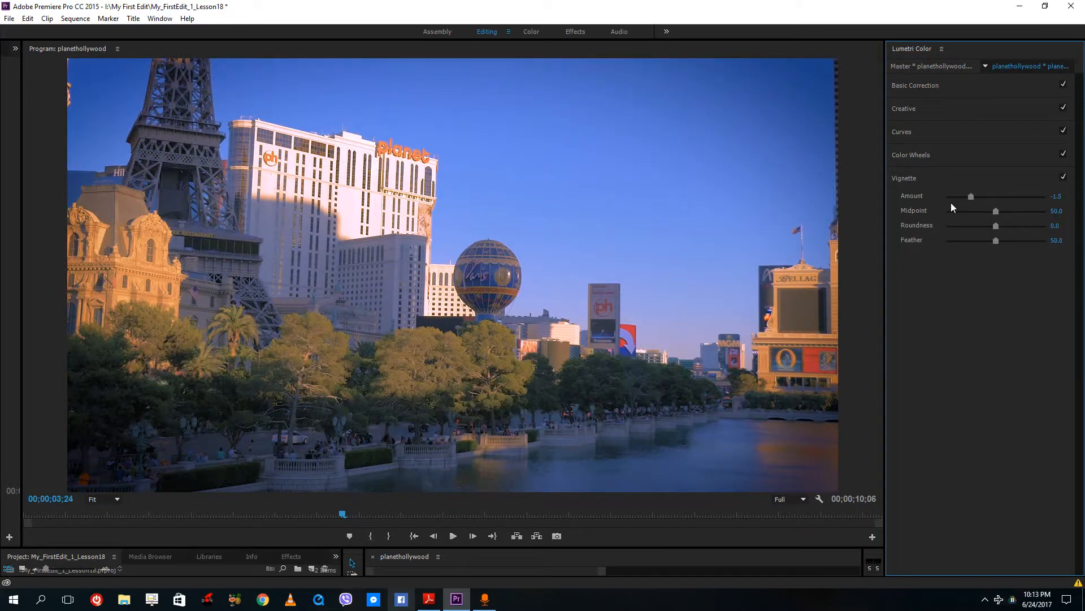
pyautogui.moveTo(979, 198); pyautogui.dragTo(1049, 243)
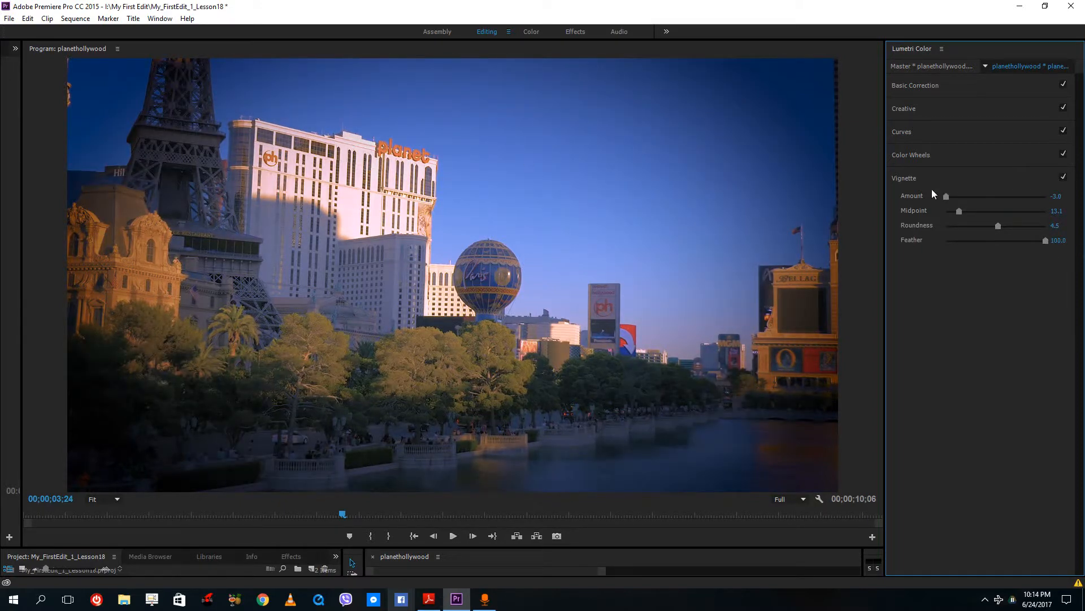
pyautogui.moveTo(948, 199); pyautogui.dragTo(981, 213)
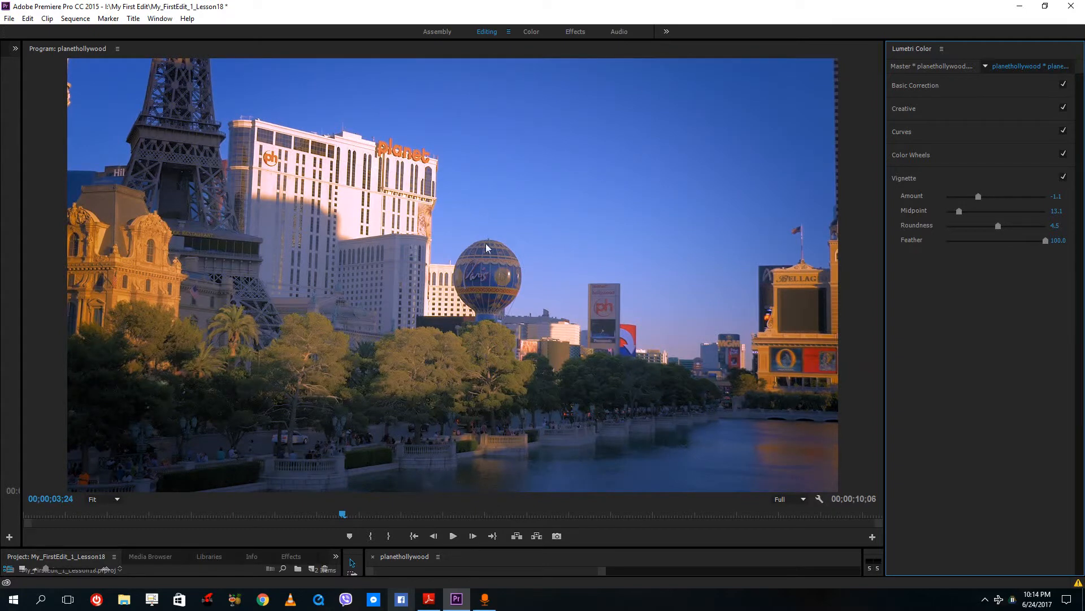
# Disable Vignette, Color Wheels, Curves, Creative and Basic Correction to view the original ungraded clip.
pyautogui.click(1063, 108)
pyautogui.click(962, 179)
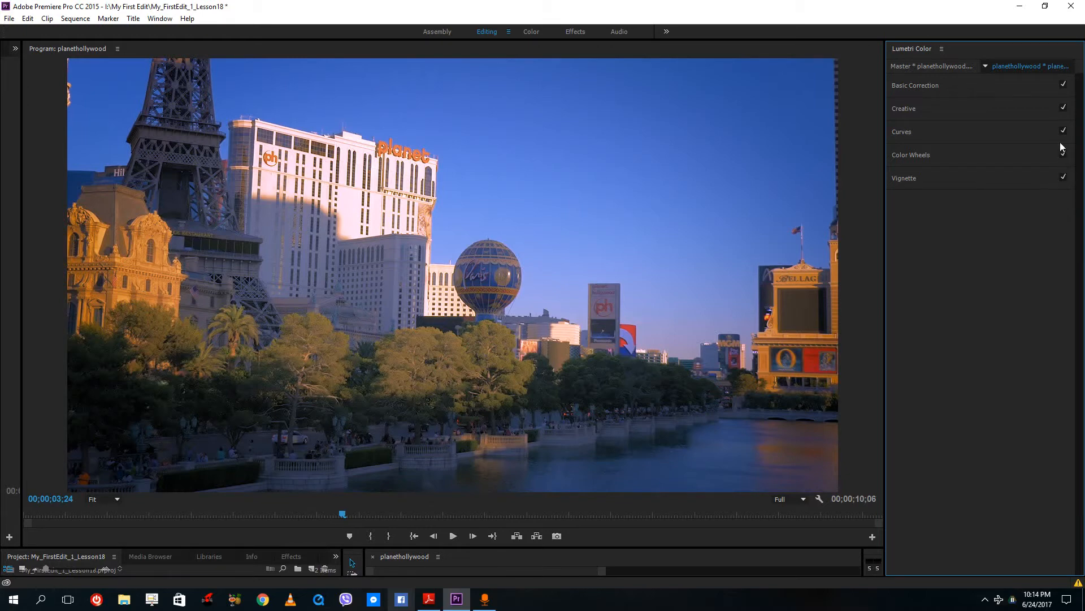
pyautogui.click(1064, 177)
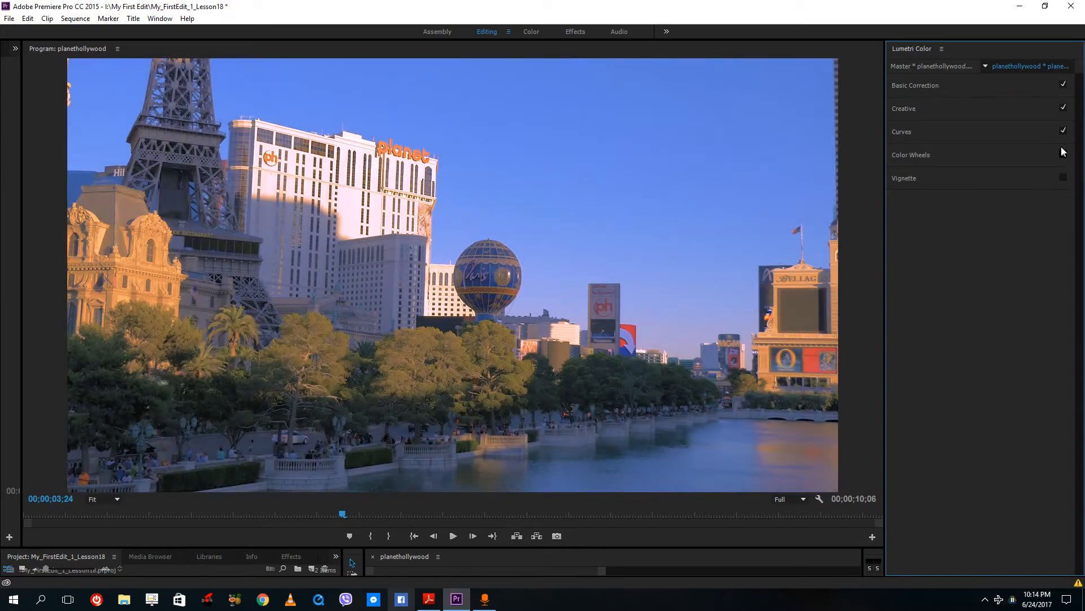
pyautogui.click(1064, 154)
pyautogui.click(1063, 131)
pyautogui.click(1063, 107)
pyautogui.click(1064, 84)
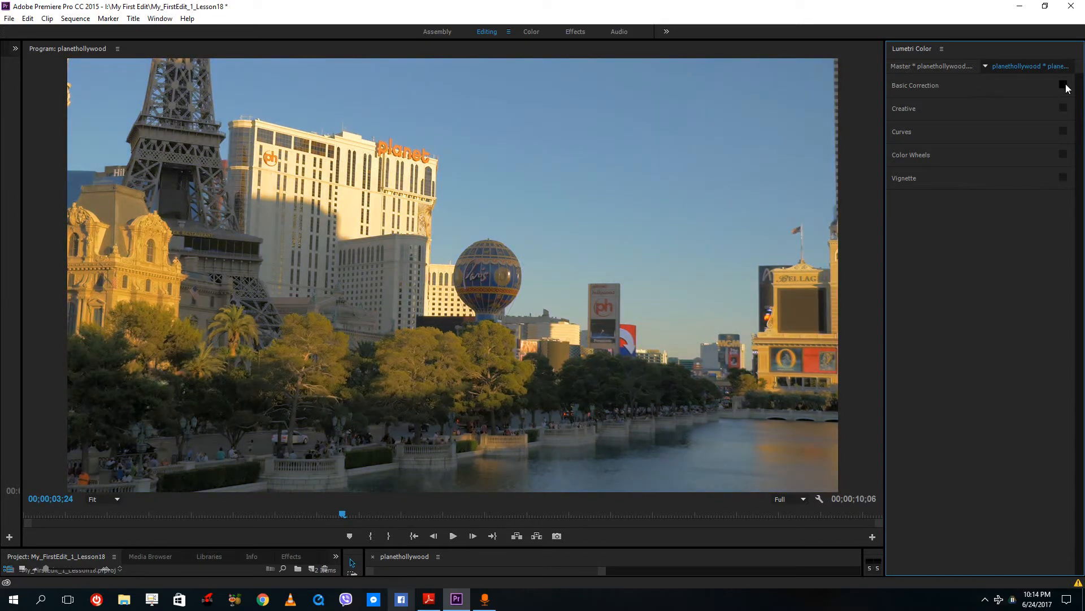
# Re-enable all five Lumetri sections, from Basic Correction through Vignette, to view the full grade.
pyautogui.click(1063, 84)
pyautogui.click(1063, 107)
pyautogui.click(1063, 131)
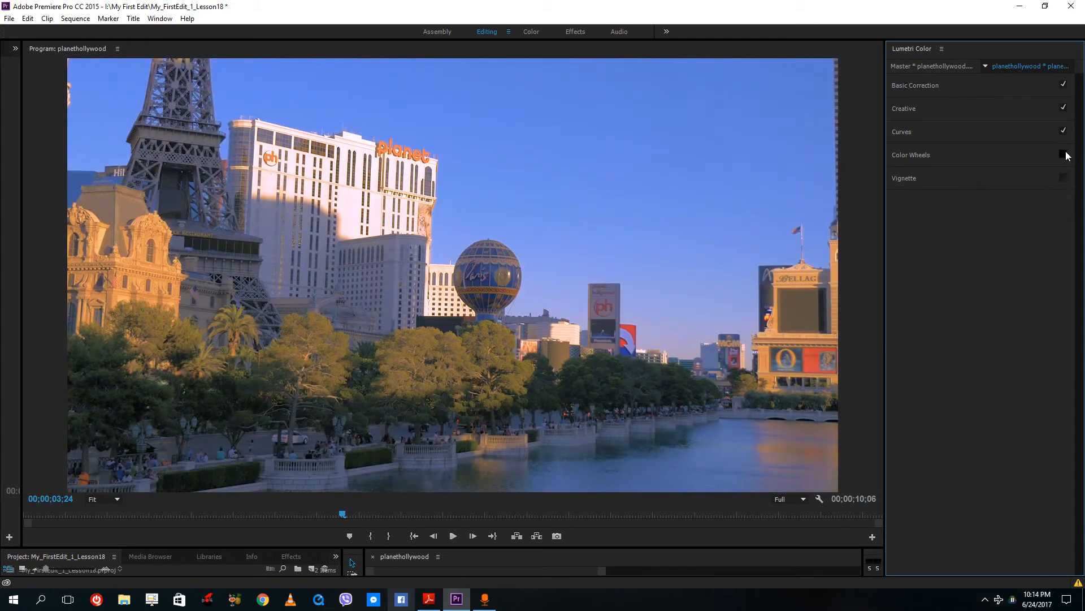
pyautogui.click(1063, 154)
pyautogui.click(1064, 178)
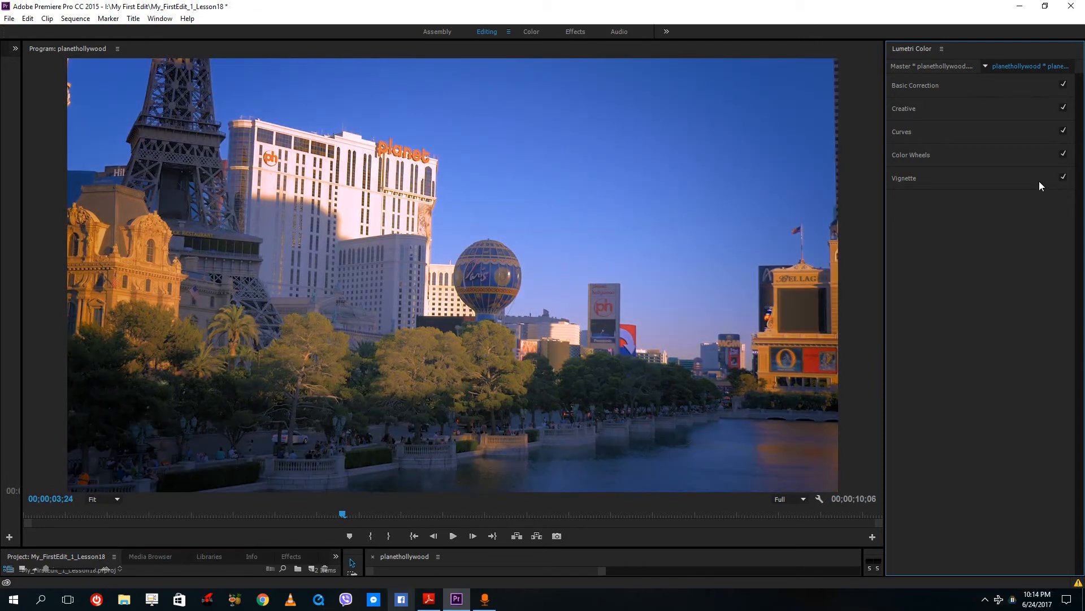